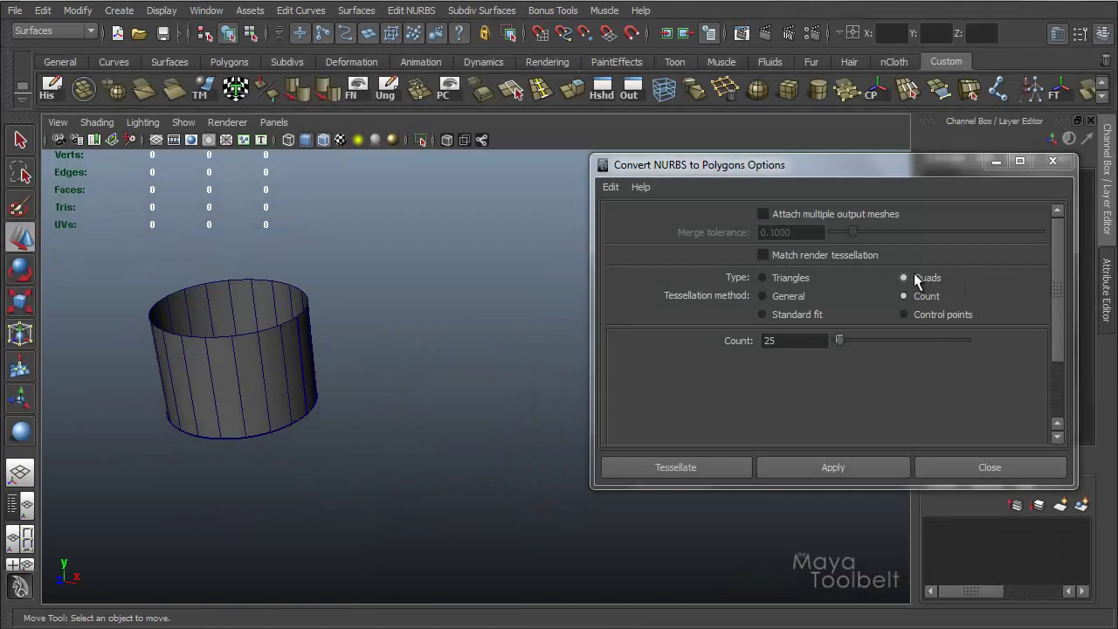
- Set the NURBS-to-polygons tessellation method to General and delete the open cylinder from the scene
click(793, 297)
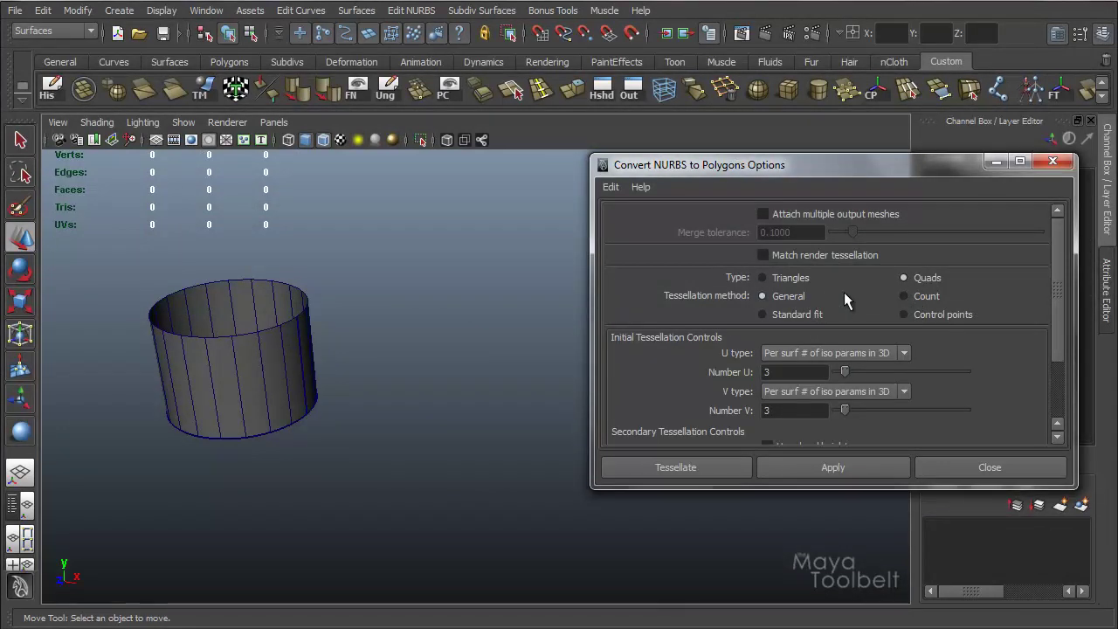
scroll(930, 364, down, 3)
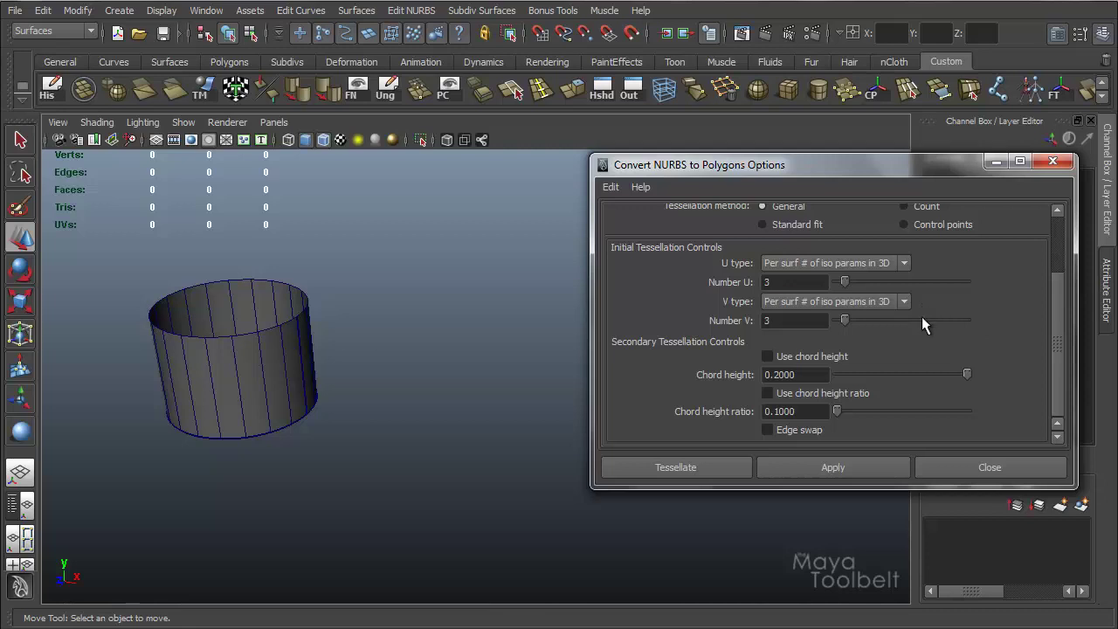
click(221, 397)
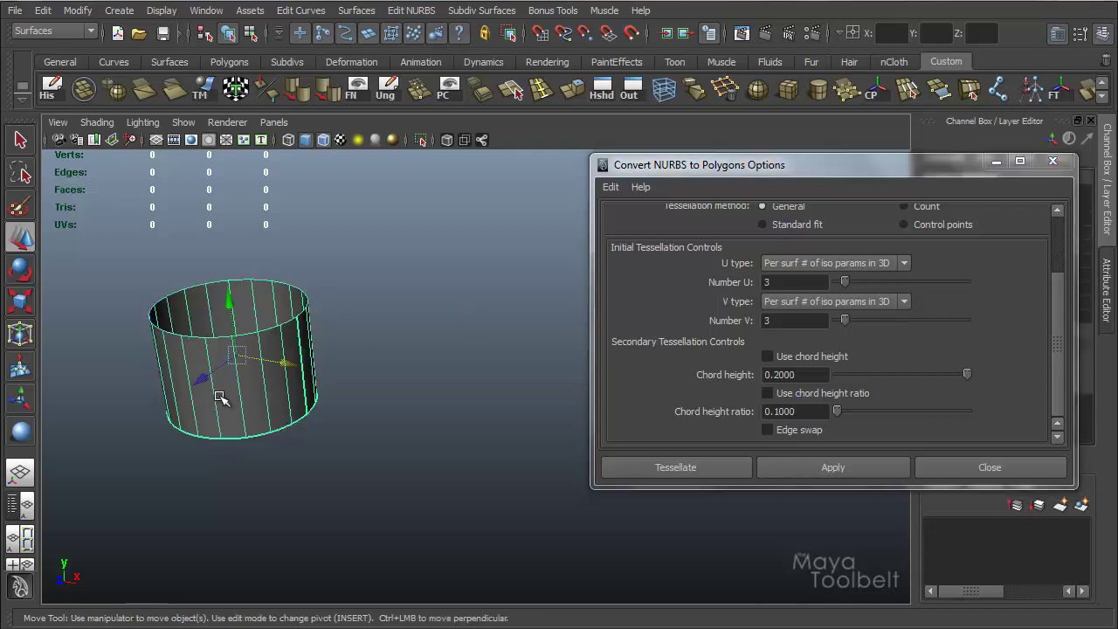
key(Delete)
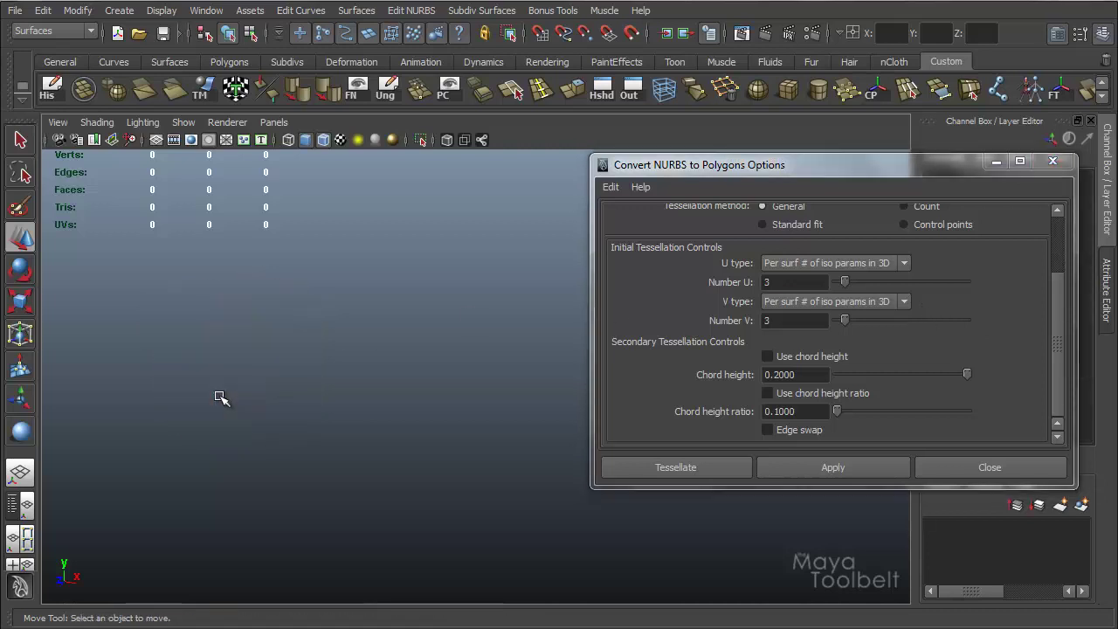
- Show the viewport grid and create a NURBS sphere on it
click(156, 140)
click(119, 10)
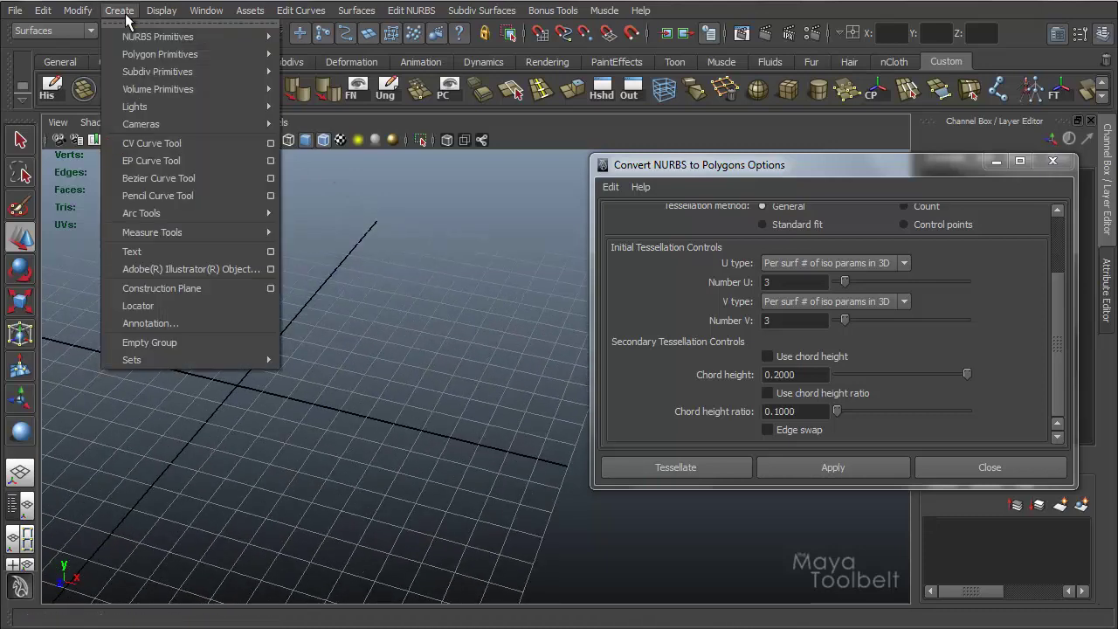
mouse_move(175, 35)
click(312, 42)
drag(240, 369, 311, 437)
alt+drag(399, 375, 362, 366)
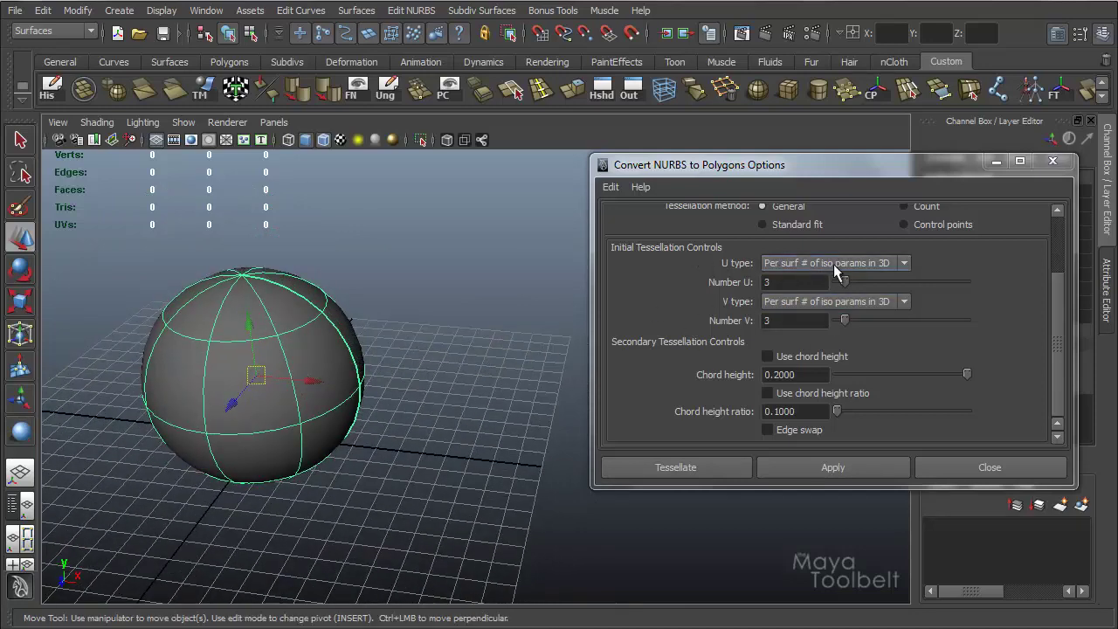
- Tessellate the NURBS sphere using Per surf # of iso params in 3D with 3 U and 3 V, and move the mesh beside it
alt+middle_drag(512, 392, 415, 375)
click(821, 476)
drag(253, 425, 419, 515)
scroll(879, 398, up, 2)
scroll(879, 397, down, 2)
alt+drag(455, 362, 753, 309)
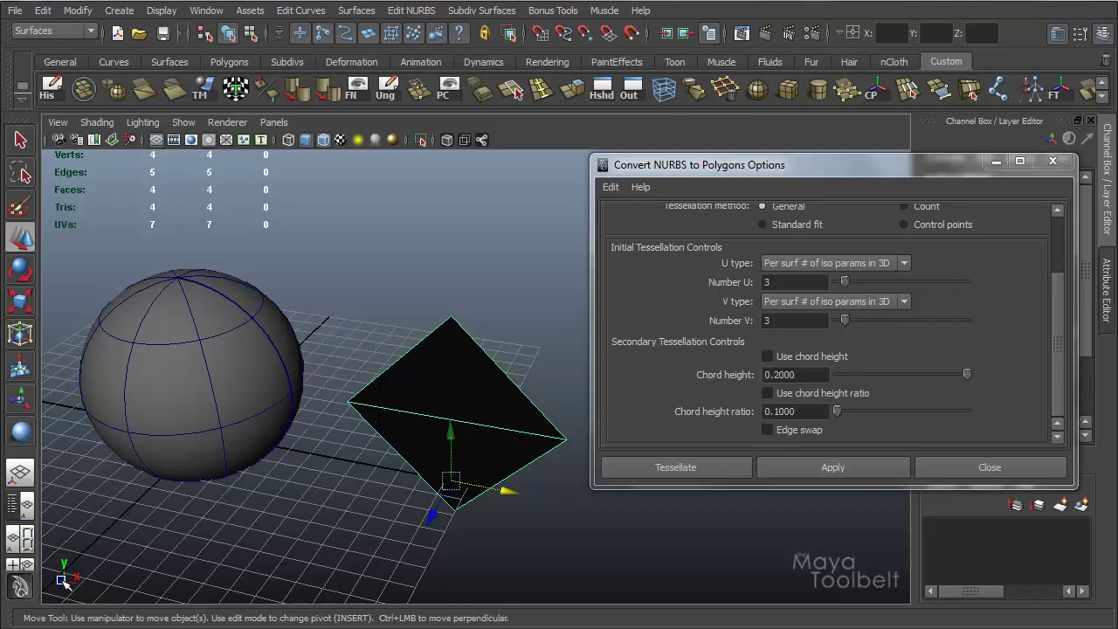
alt+drag(288, 523, 363, 463)
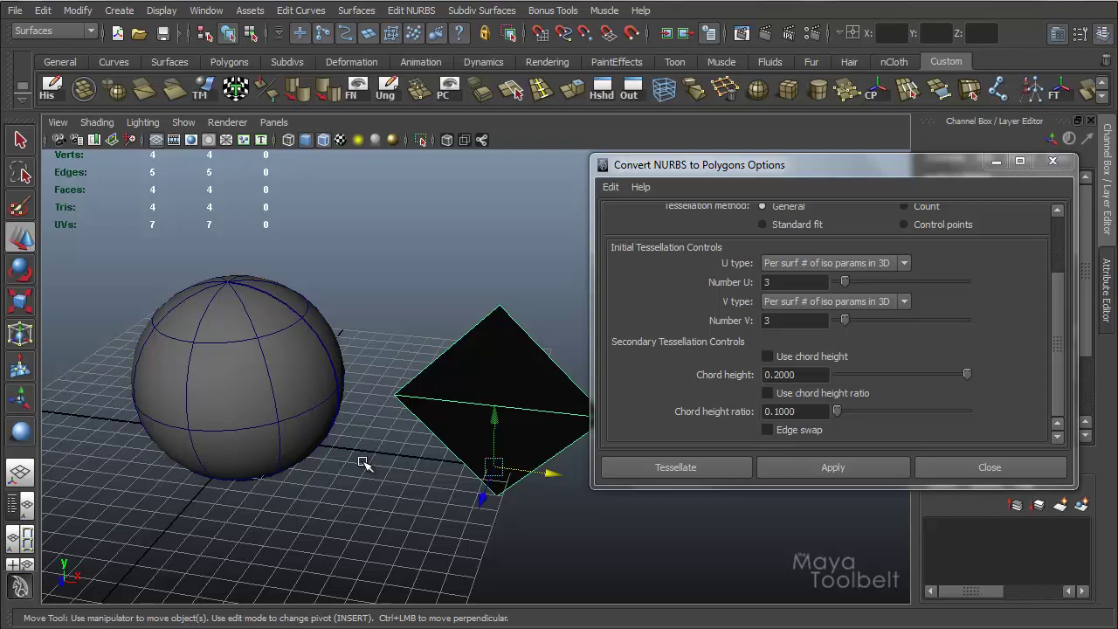
- Compare the NURBS sphere with its black tessellated mesh from several angles and delete that mesh
click(302, 431)
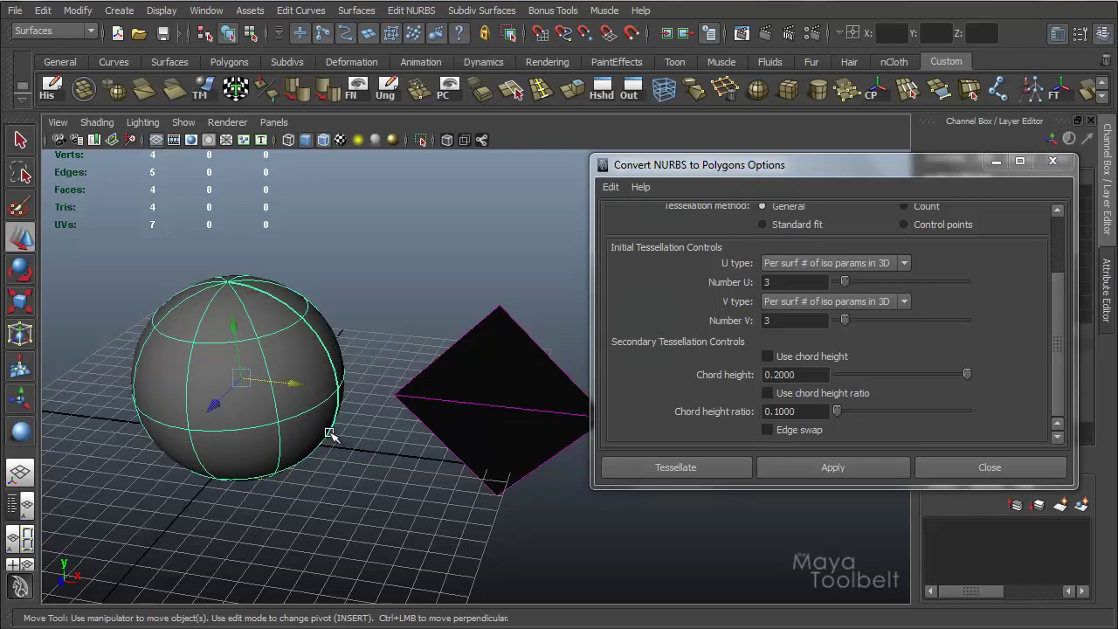
alt+drag(267, 392, 314, 447)
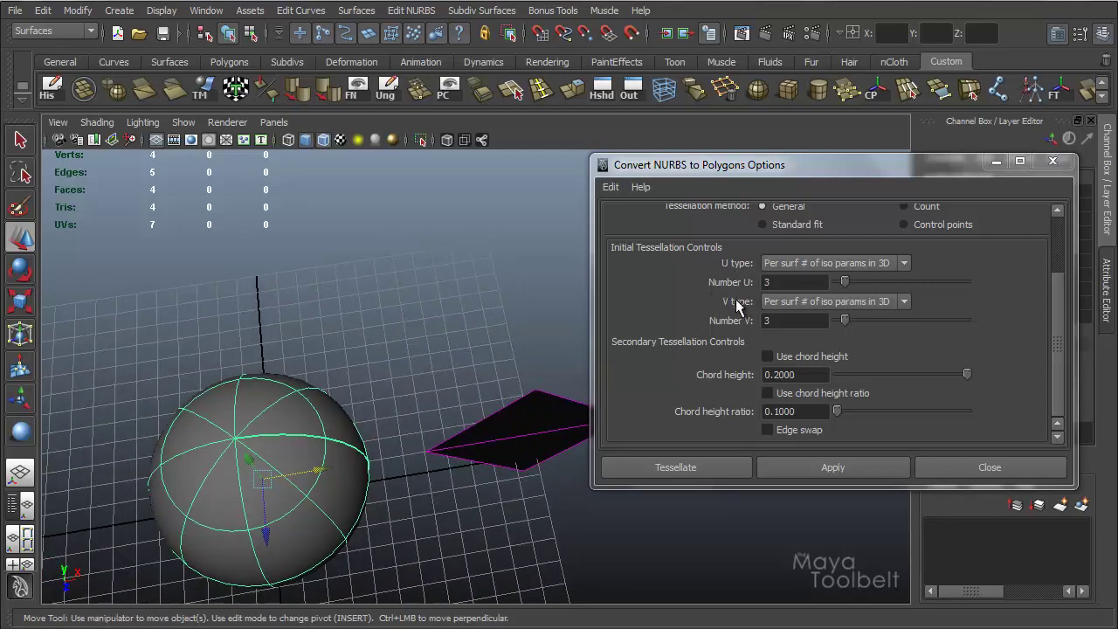
alt+drag(297, 389, 417, 368)
alt+drag(492, 376, 397, 358)
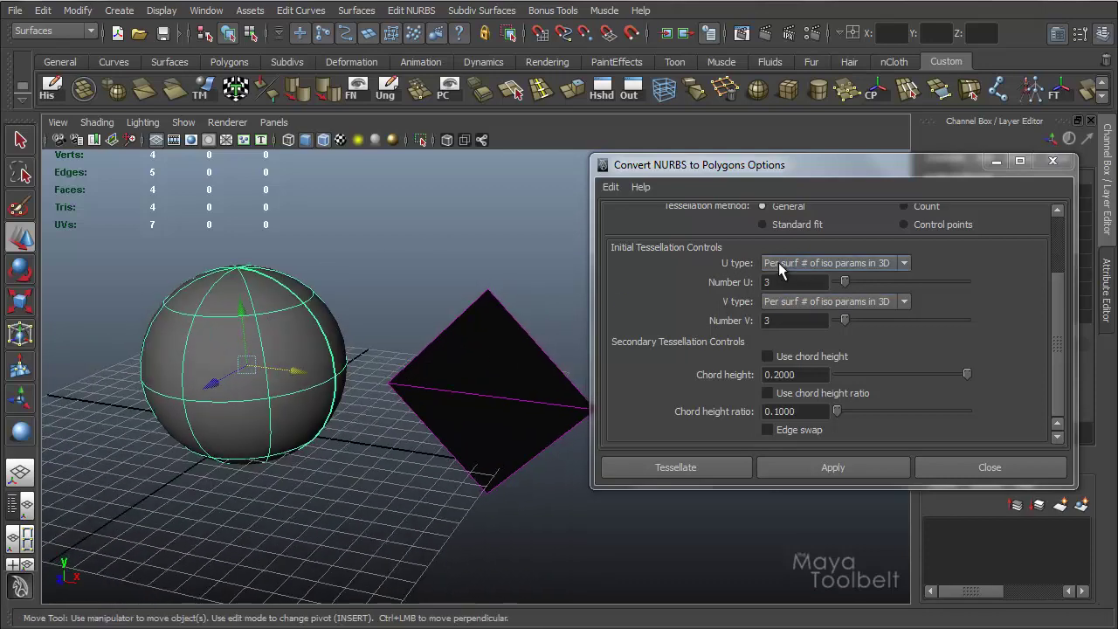
click(476, 361)
key(Delete)
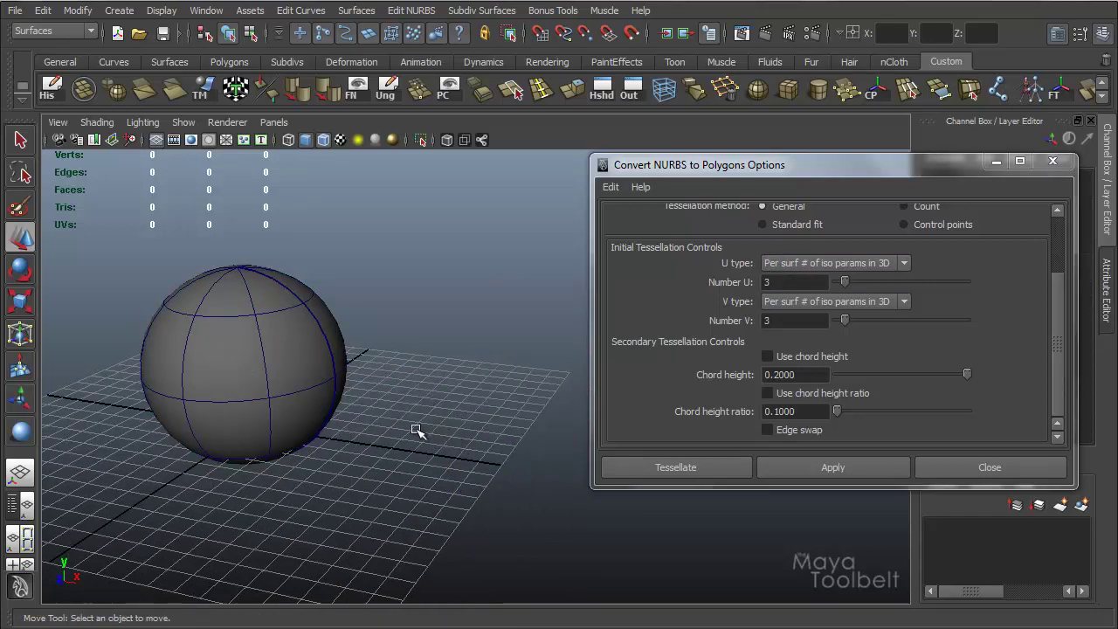
- Review the available U type options for tessellating the NURBS sphere
click(333, 410)
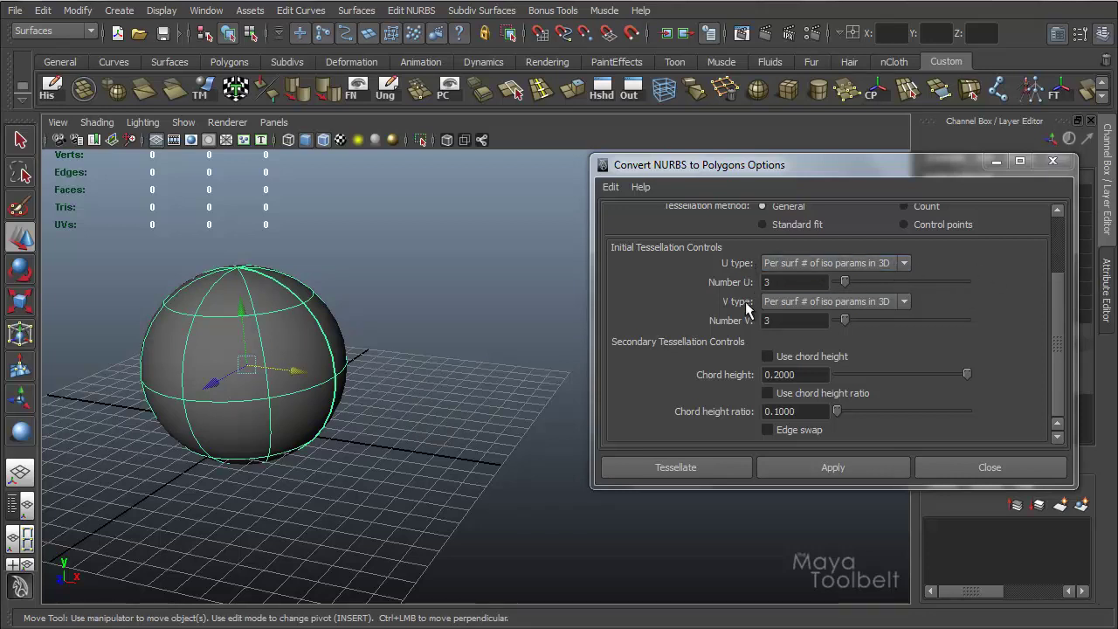
click(905, 263)
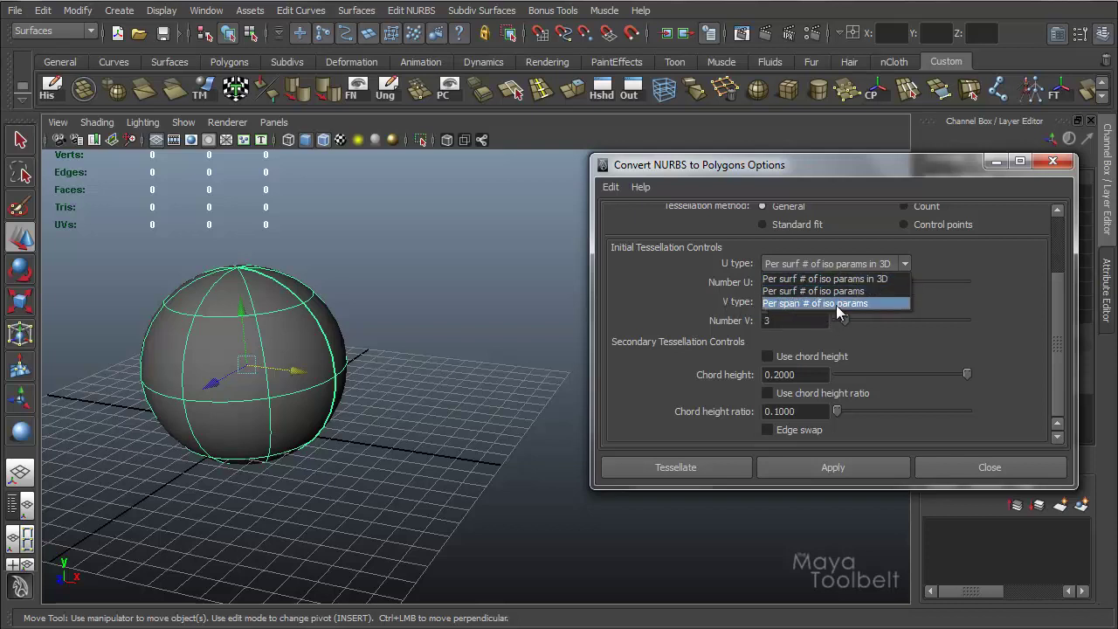
click(414, 358)
- Examine the NURBS sphere's isoparms and the spans between them, picking horizontal and vertical curves, and return to object selection
click(303, 330)
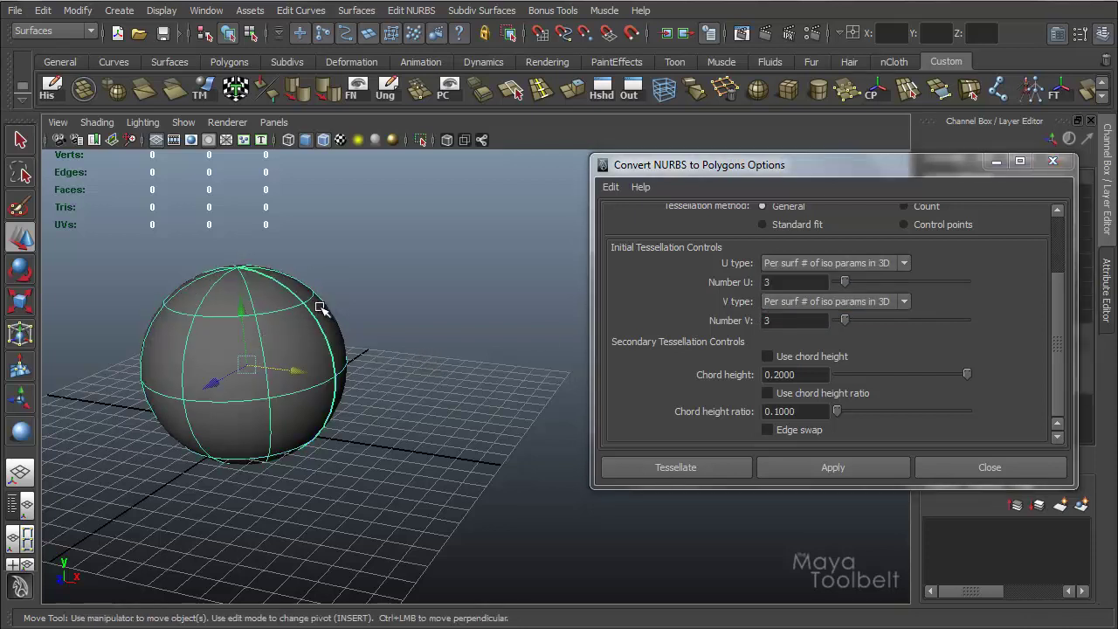
right_drag(301, 329, 295, 292)
click(289, 313)
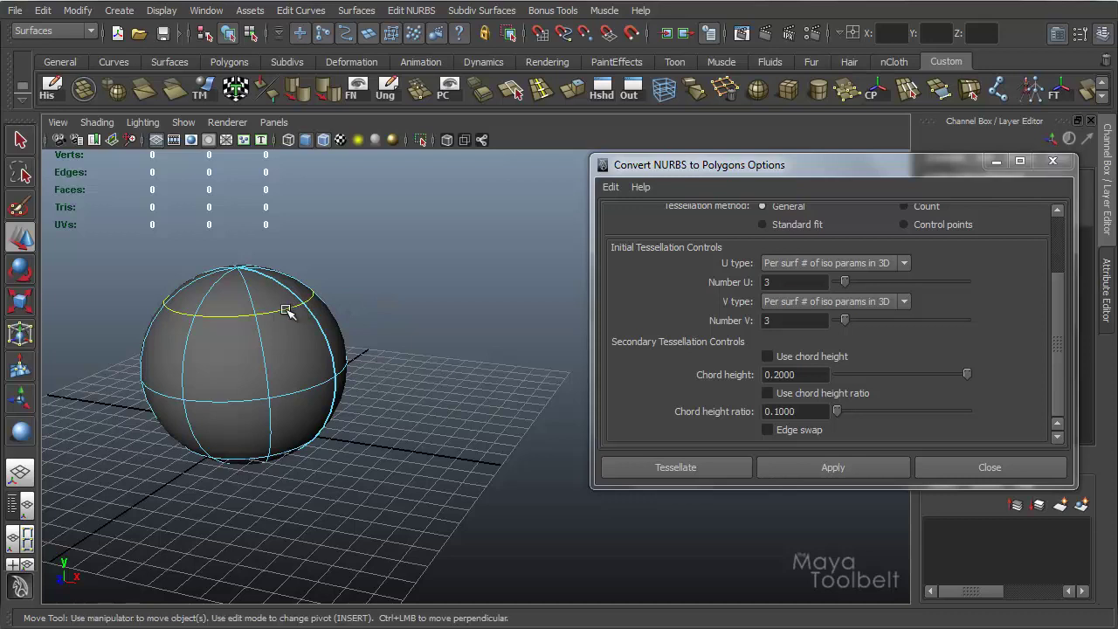
click(306, 394)
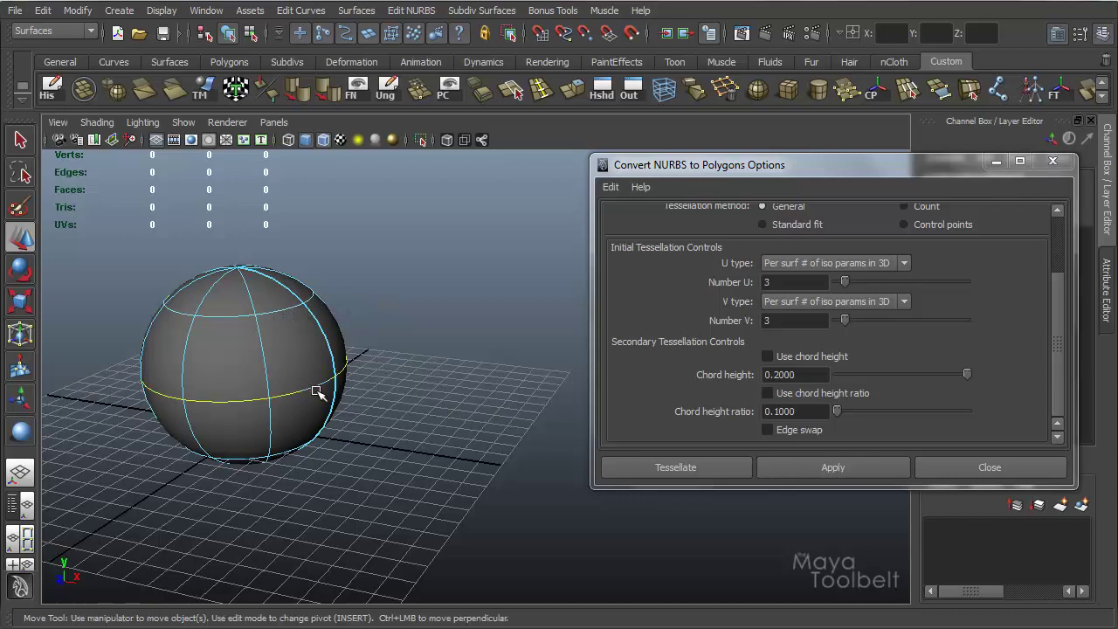
click(218, 352)
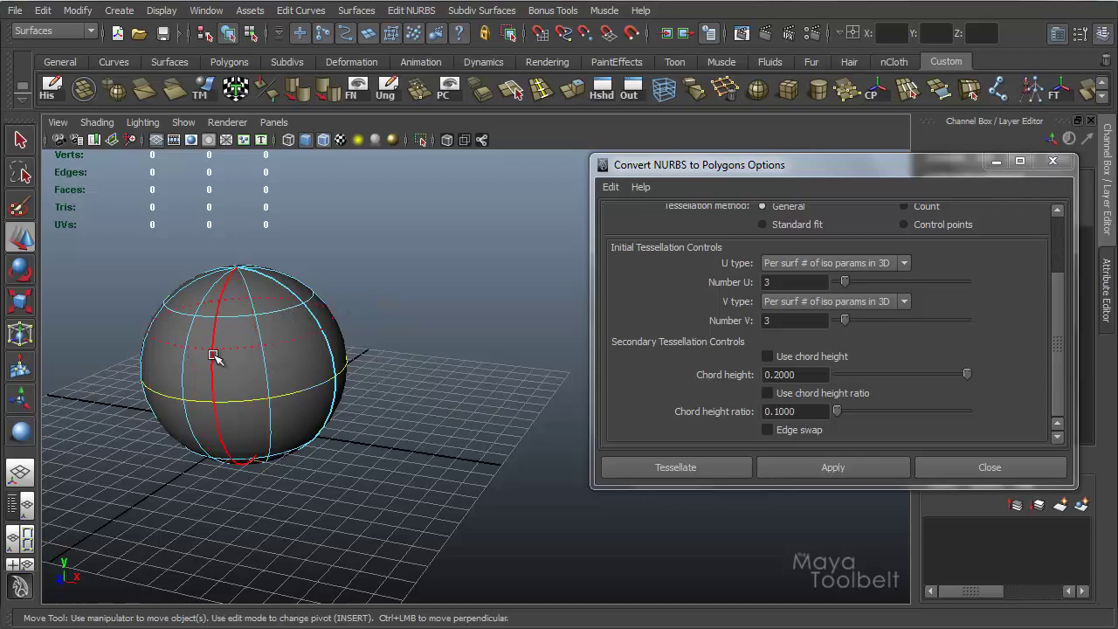
click(302, 351)
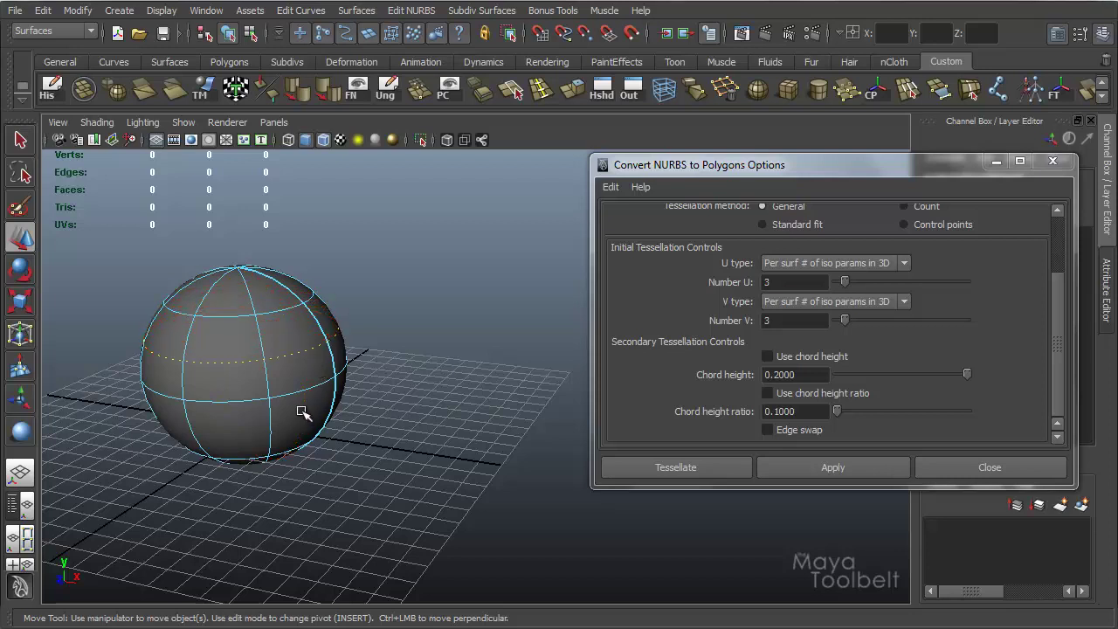
click(302, 351)
click(286, 311)
click(338, 242)
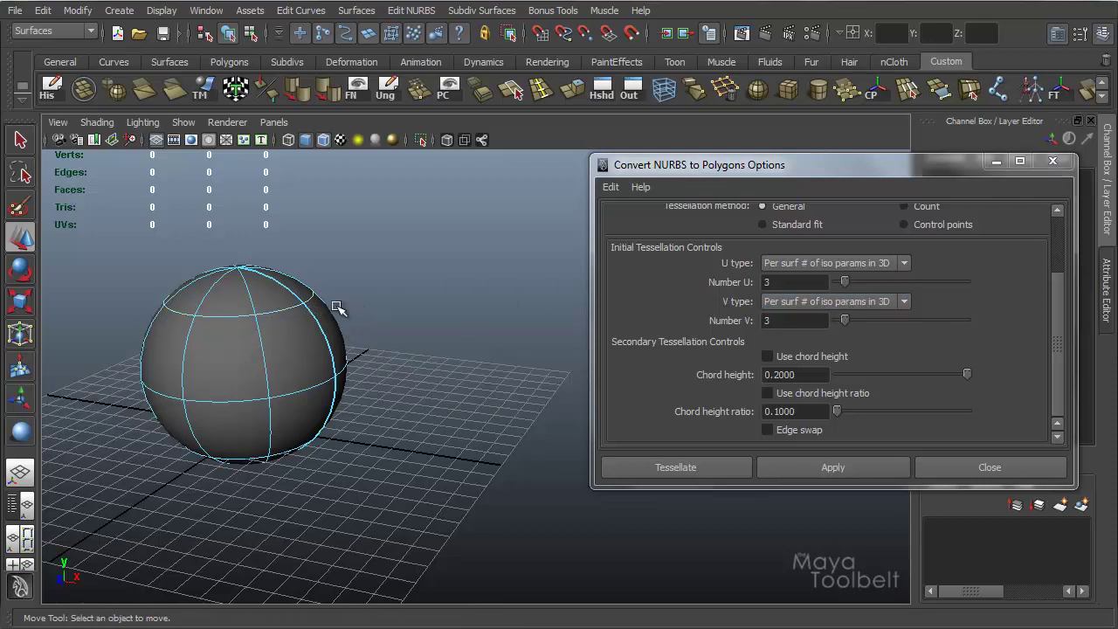
click(229, 35)
- Try tessellating the sphere with U and V types set to Per surf # of iso params, and delete the resulting mesh
click(295, 317)
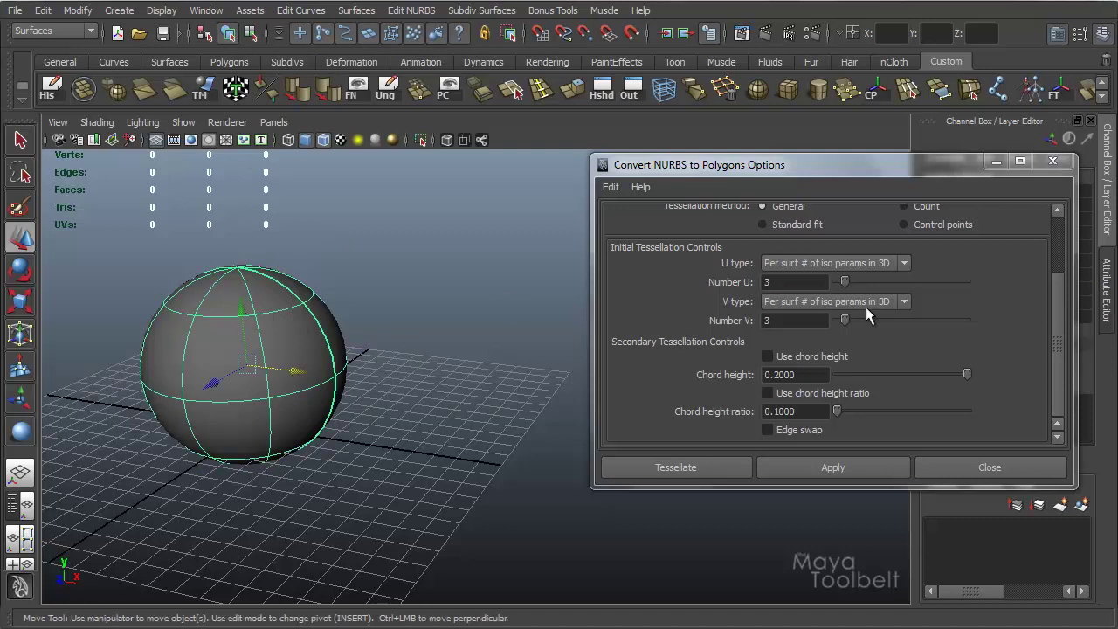
click(819, 264)
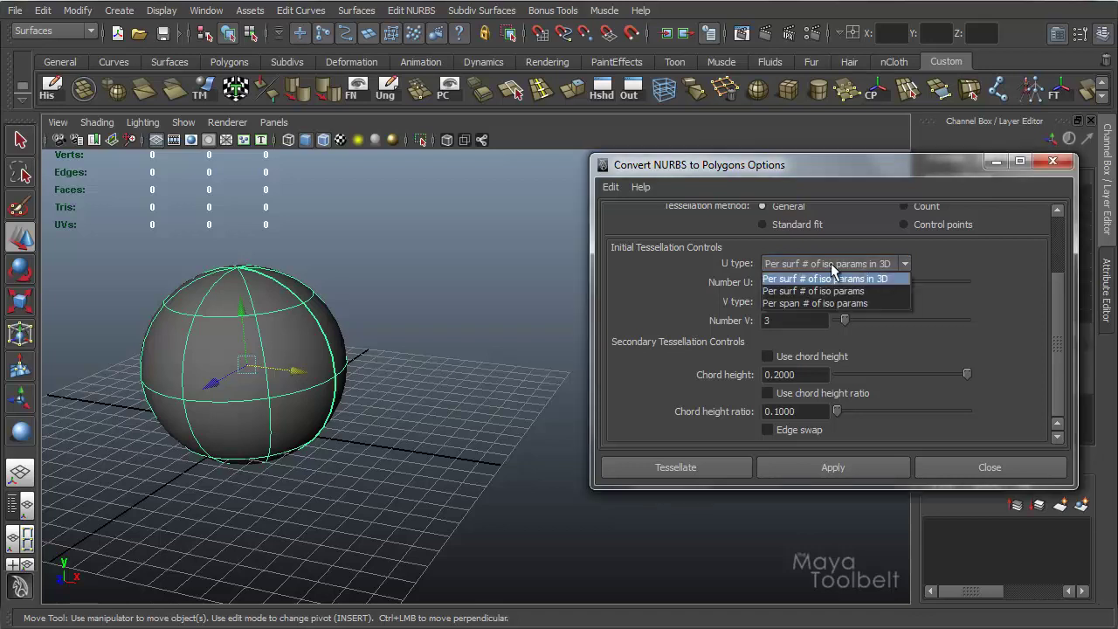
click(814, 290)
click(849, 301)
click(860, 329)
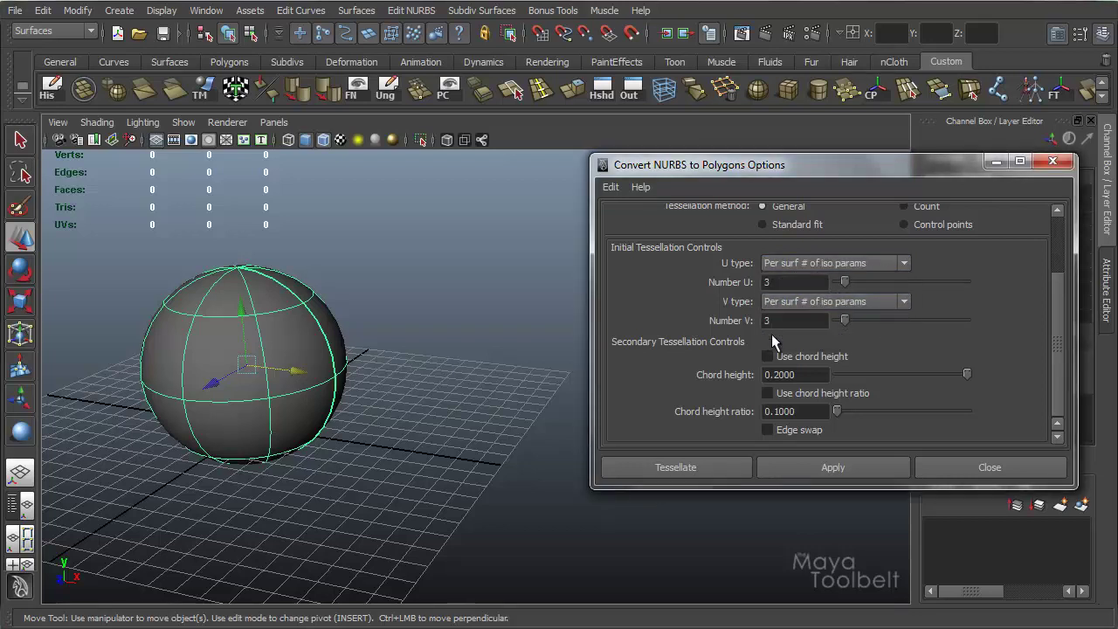
click(832, 469)
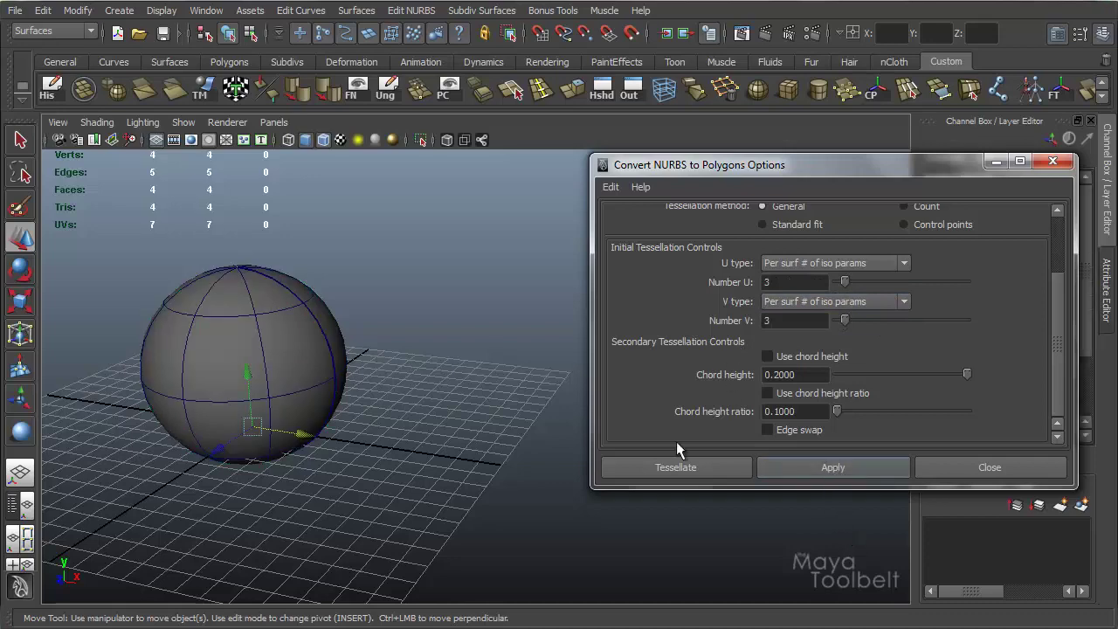
drag(306, 436, 468, 497)
key(Delete)
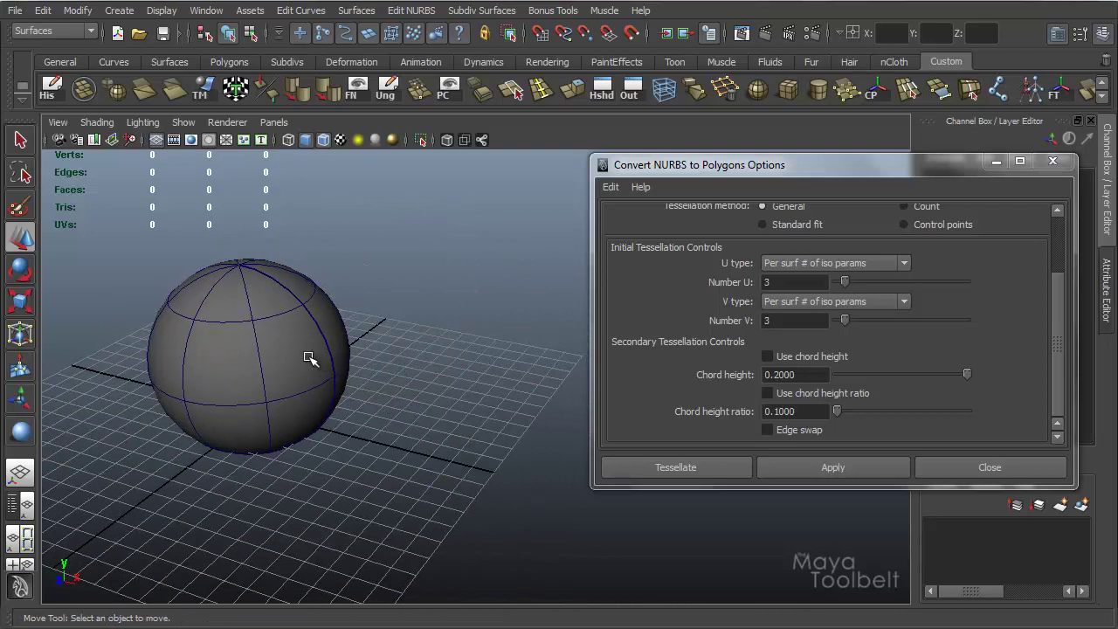
- Tessellate the NURBS sphere with both U and V types set to Per span # of iso params
click(289, 351)
click(823, 264)
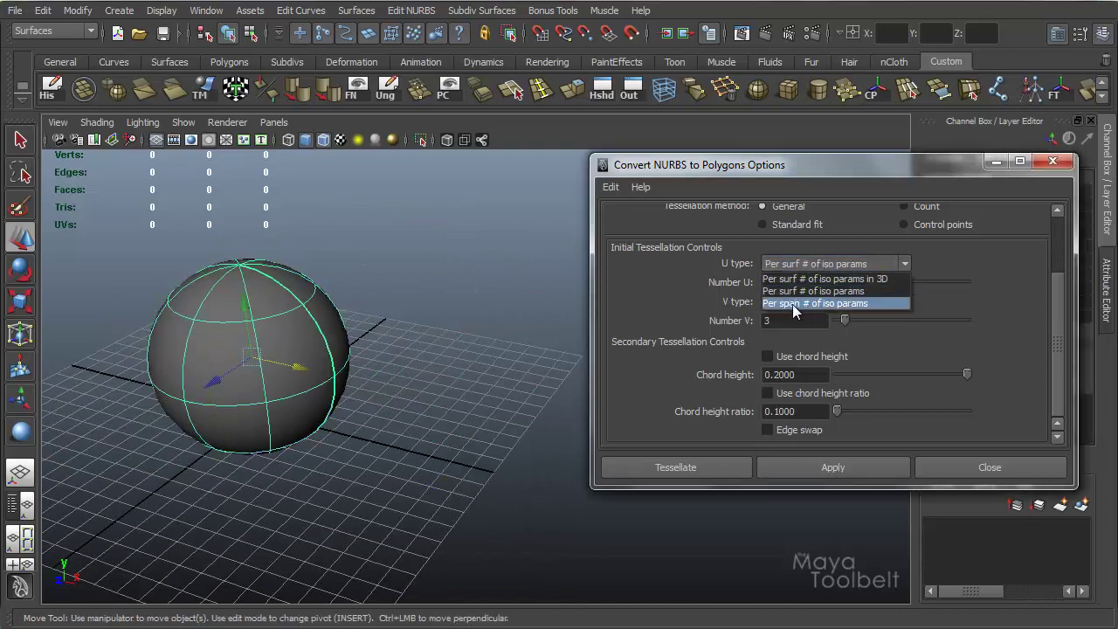
click(793, 303)
click(808, 301)
click(808, 339)
click(855, 477)
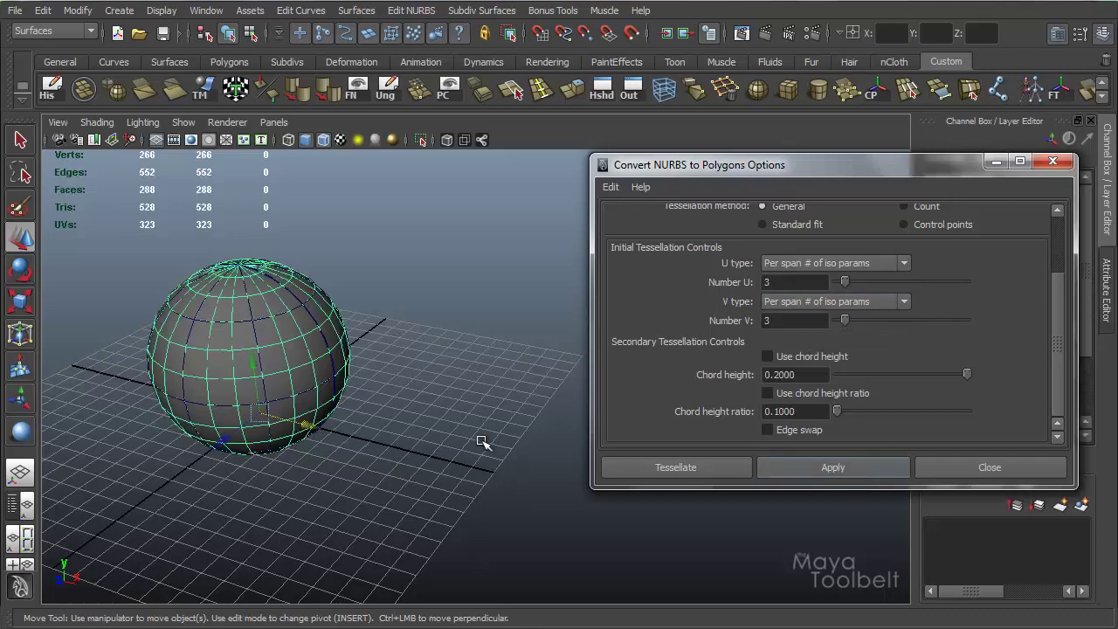
- Move the tessellated polygon sphere away from the NURBS sphere, toward the far corner of the grid
alt+drag(314, 450, 524, 512)
mouse_move(512, 425)
alt+mouse_down()
mouse_move(519, 345)
mouse_move(516, 412)
alt+mouse_up()
alt+middle_drag(516, 411, 506, 342)
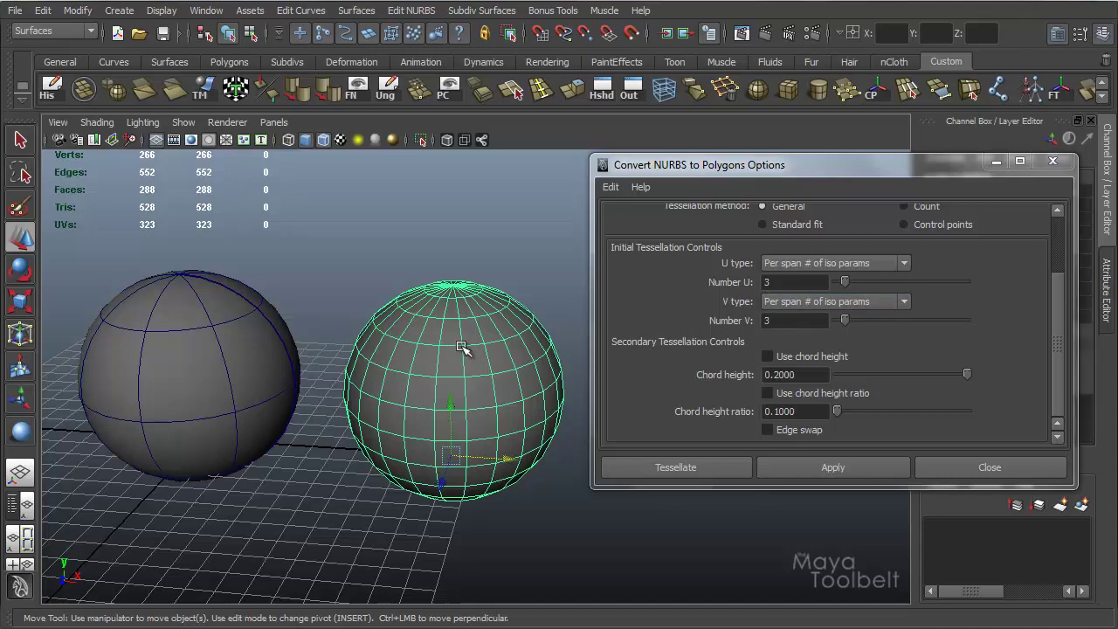
alt+drag(535, 350, 406, 479)
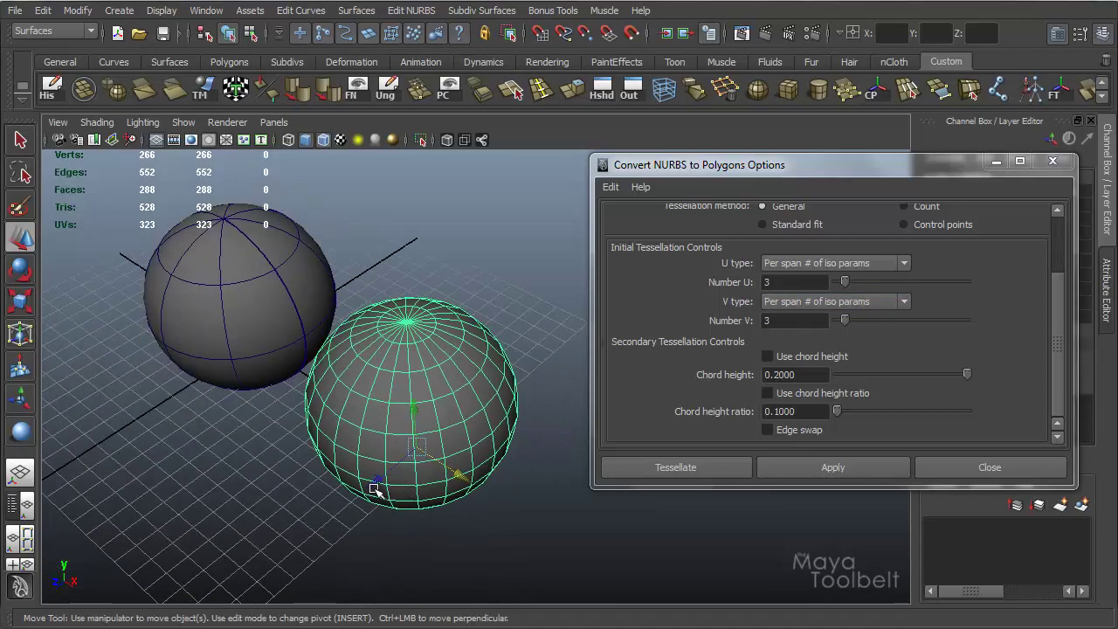
alt+middle_drag(374, 490, 524, 340)
alt+drag(449, 329, 355, 390)
alt+middle_drag(355, 390, 408, 273)
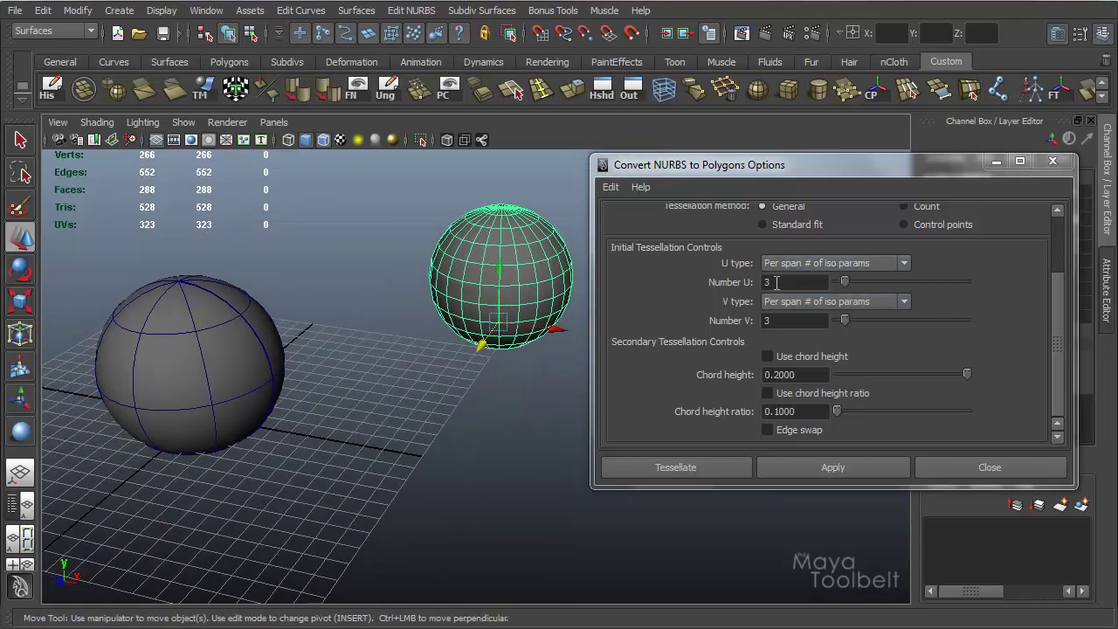
- Tessellate the NURBS sphere again with Number U set to 1, and move the new mesh behind it
click(123, 379)
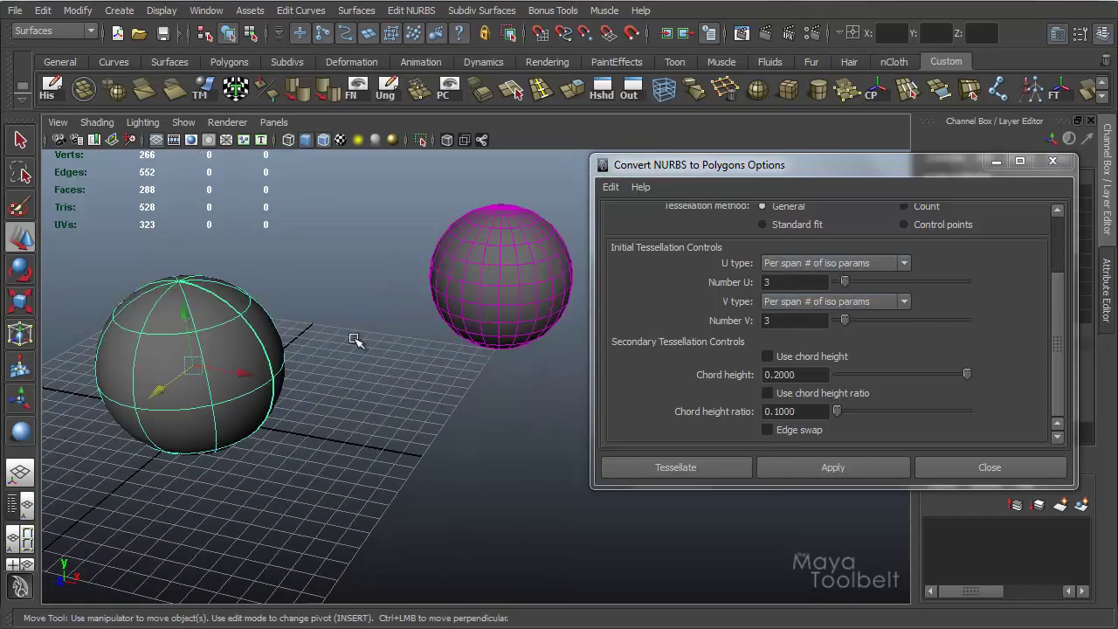
drag(844, 281, 825, 285)
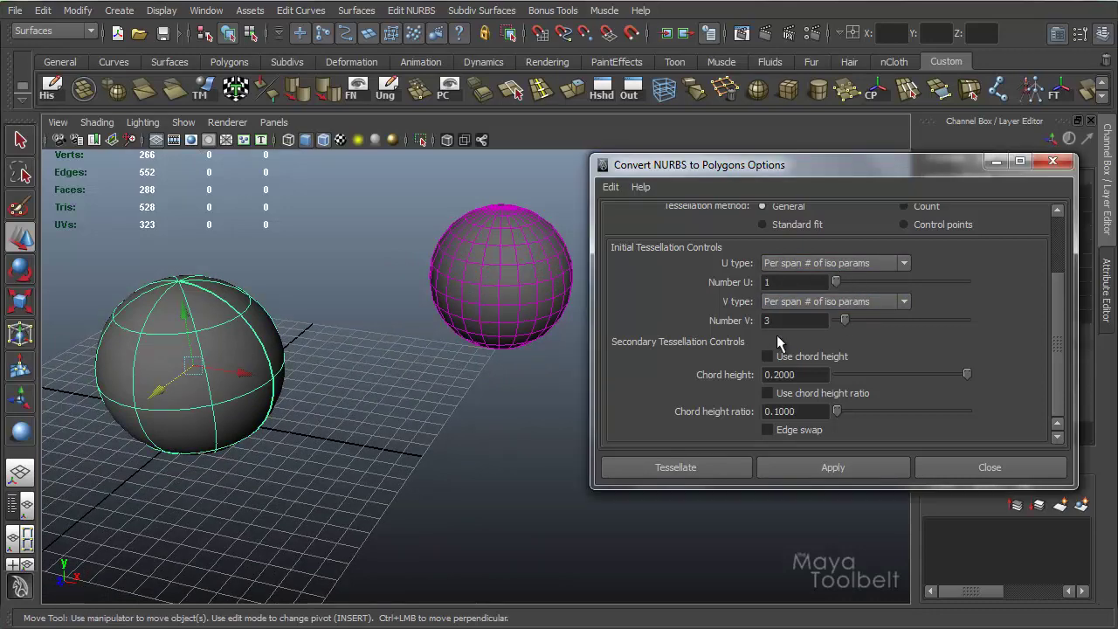
click(839, 463)
drag(250, 425, 476, 455)
alt+drag(529, 398, 513, 420)
drag(406, 467, 284, 365)
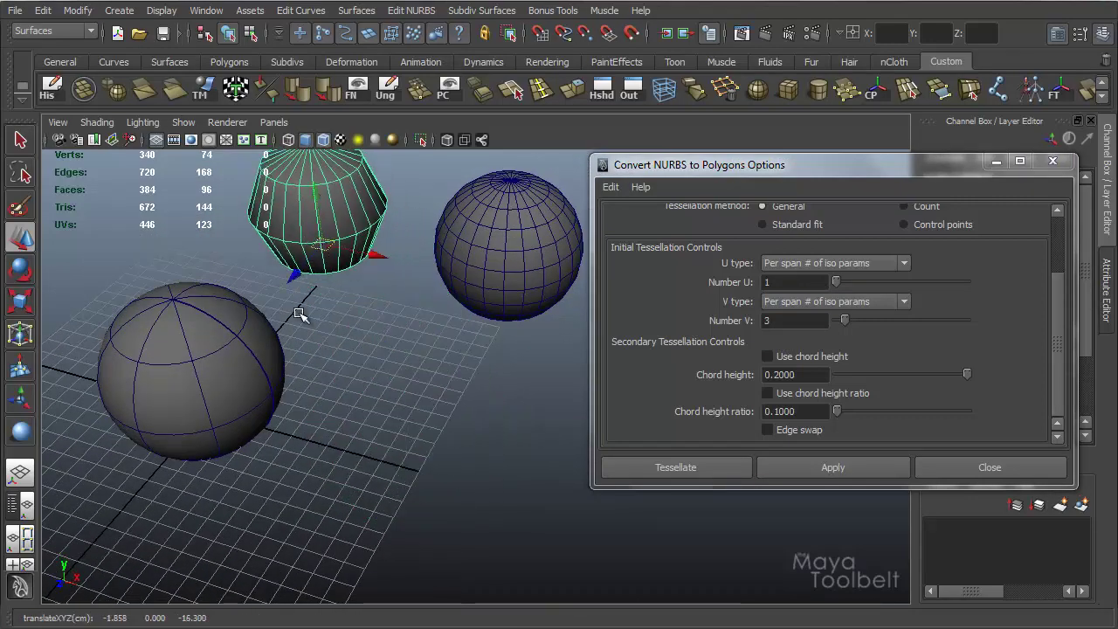
- Tessellate the NURBS sphere with Number U set to 3 and Number V to 1, and line the mesh up beside the others
drag(211, 407, 307, 387)
drag(835, 278, 845, 278)
drag(845, 319, 821, 320)
click(833, 467)
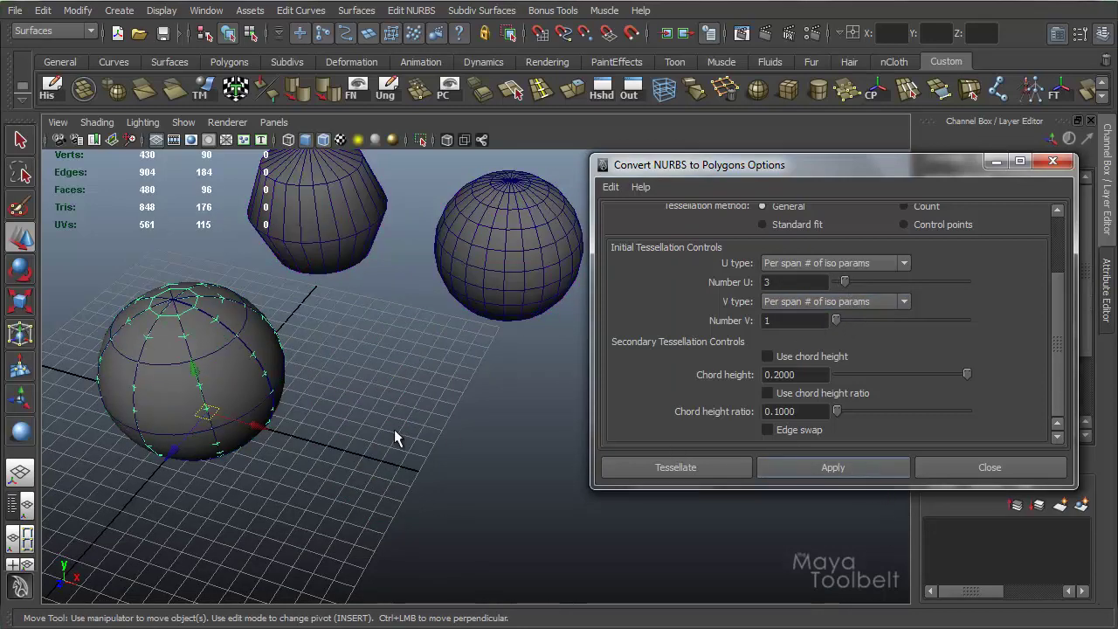
drag(309, 429, 412, 323)
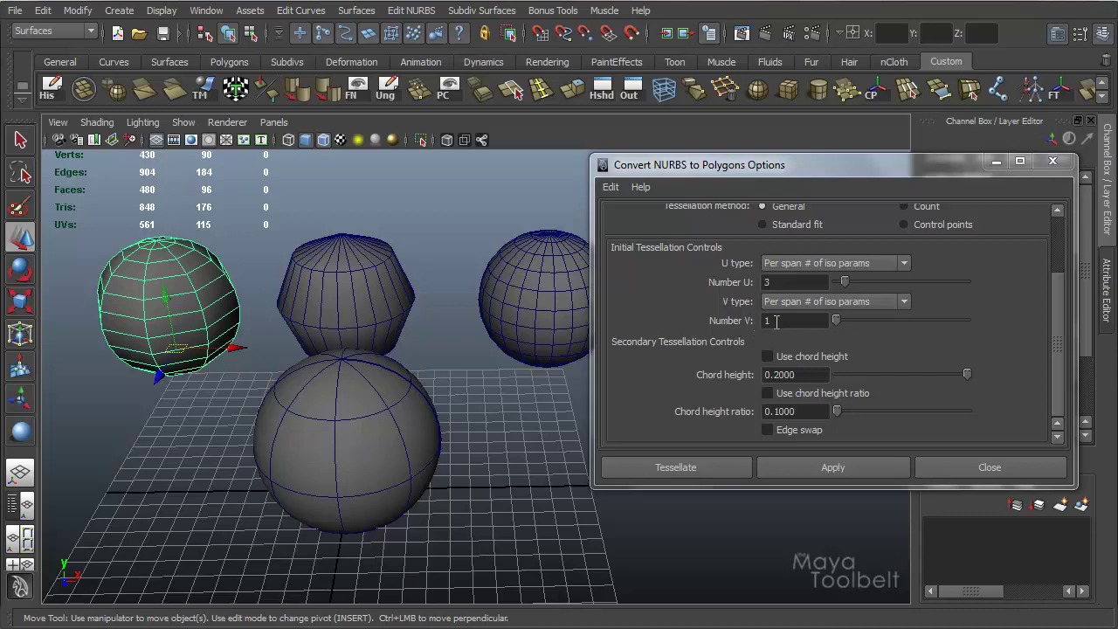
- Examine from several angles how the divisions on the three tessellated meshes compare with the spans of the original NURBS sphere
click(384, 400)
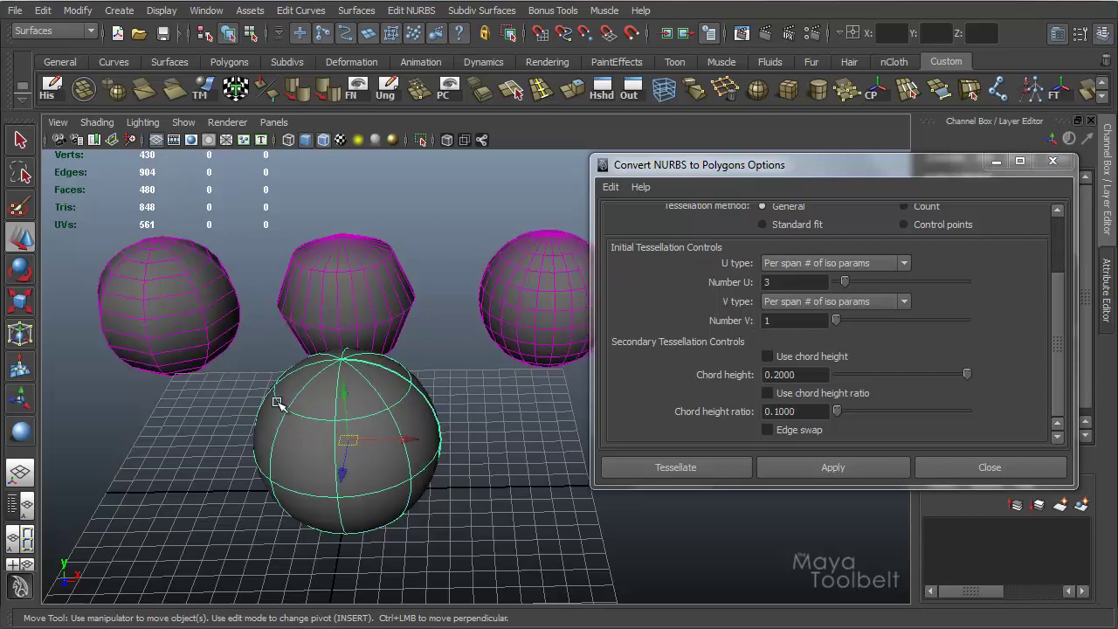
alt+drag(430, 453, 419, 360)
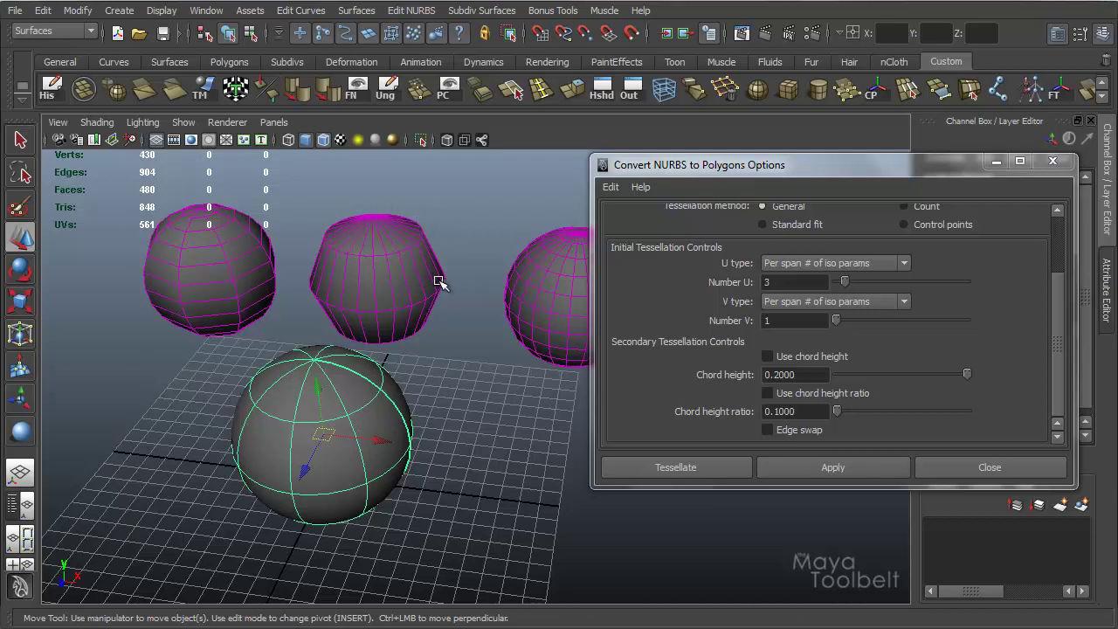
alt+drag(411, 469, 428, 430)
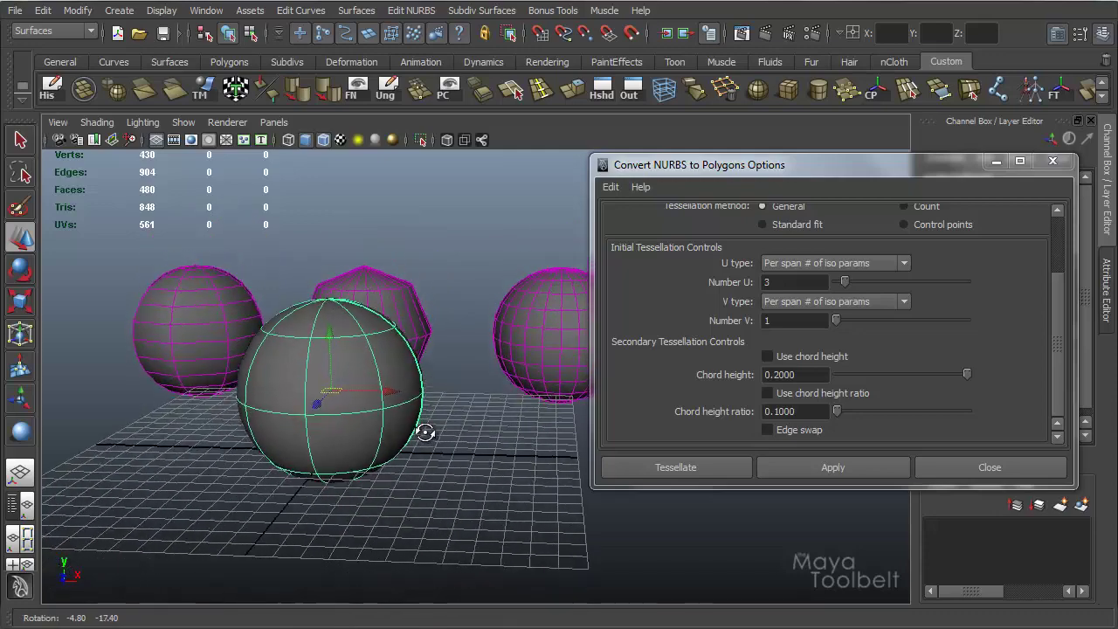
alt+drag(514, 386, 500, 345)
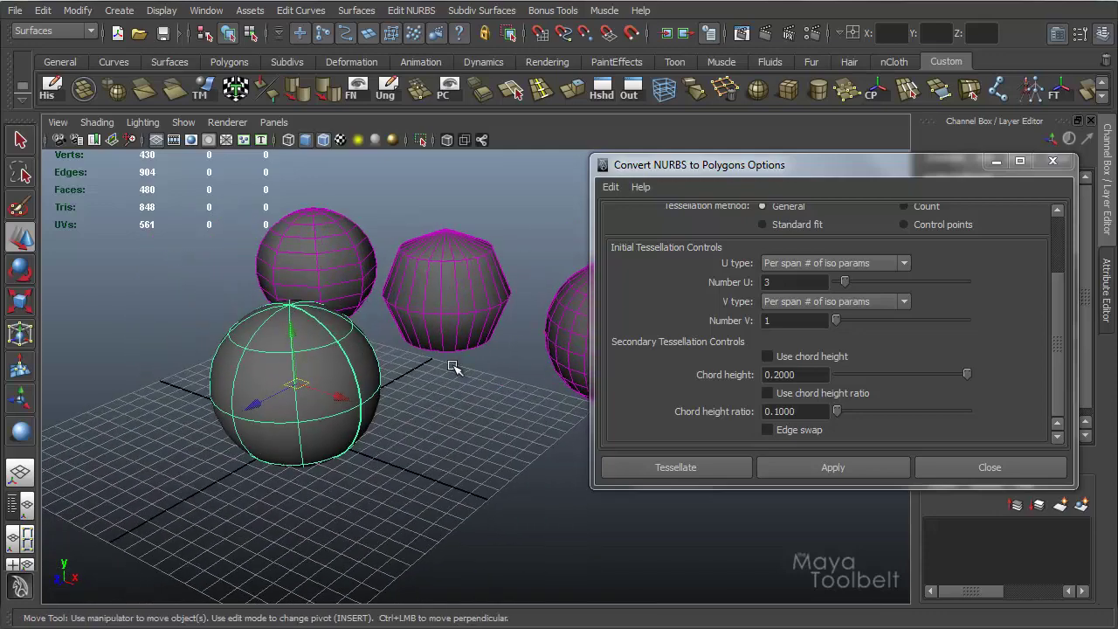
alt+drag(429, 388, 357, 407)
alt+drag(431, 389, 332, 205)
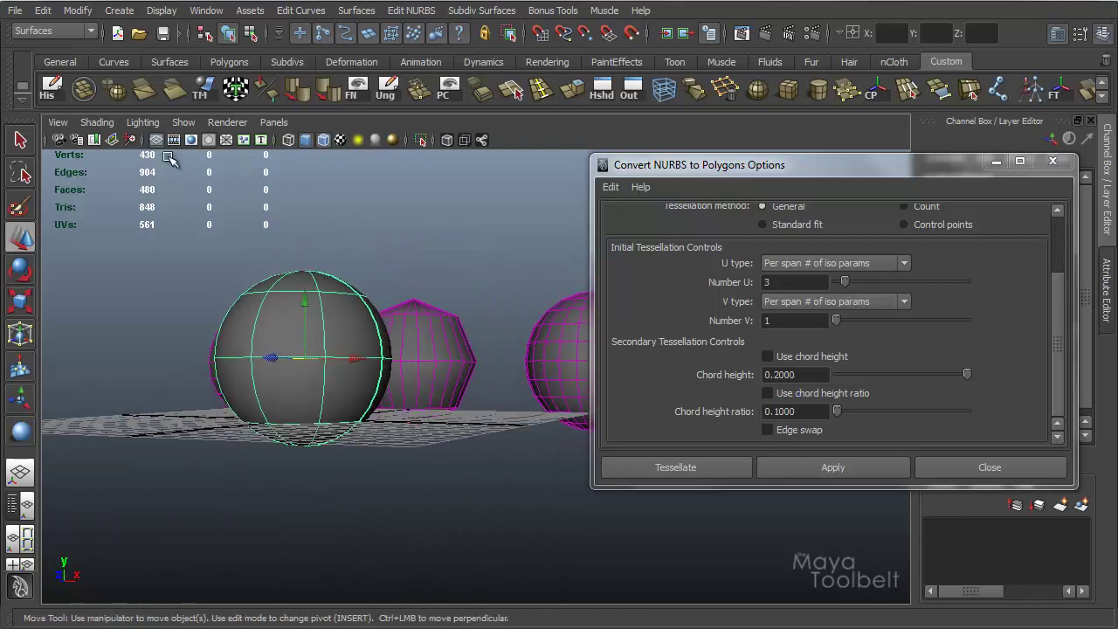
alt+drag(159, 141, 415, 298)
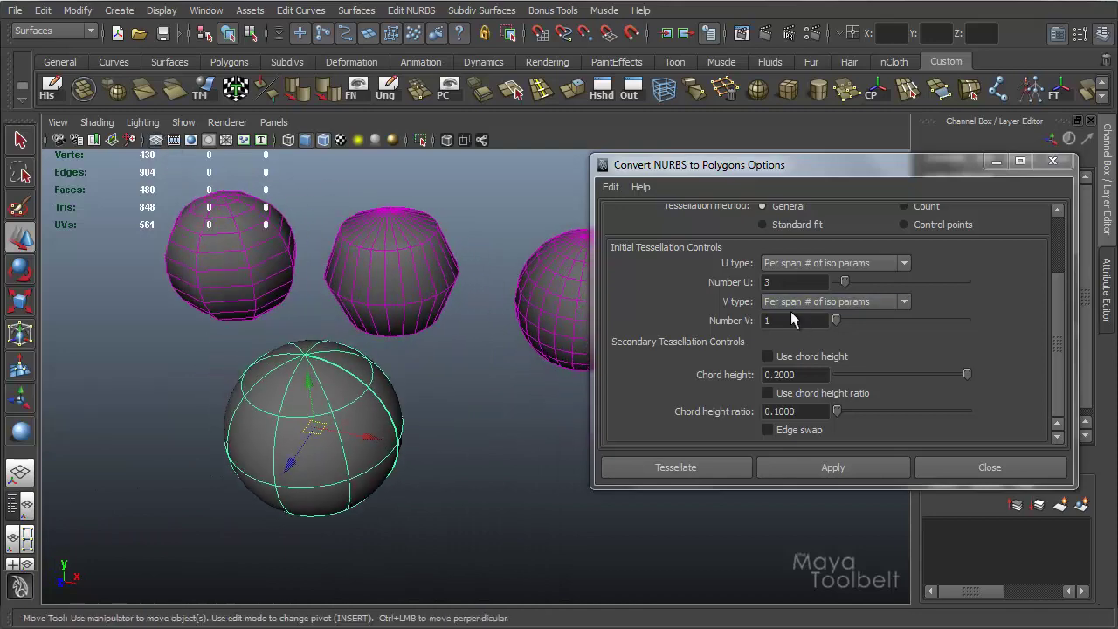
click(384, 271)
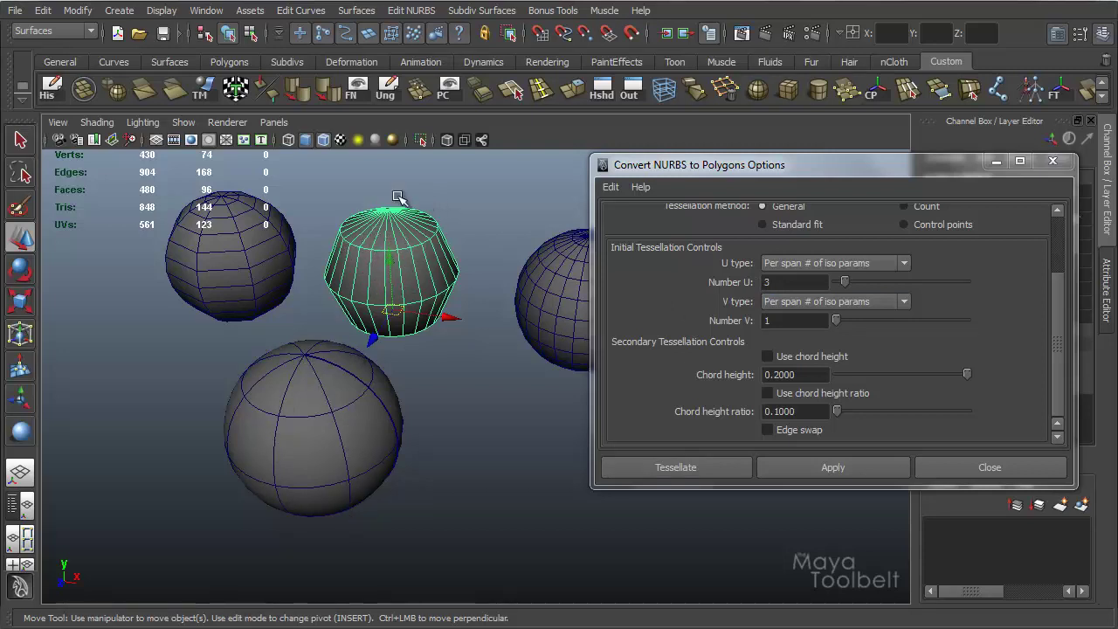
alt+drag(371, 308, 404, 284)
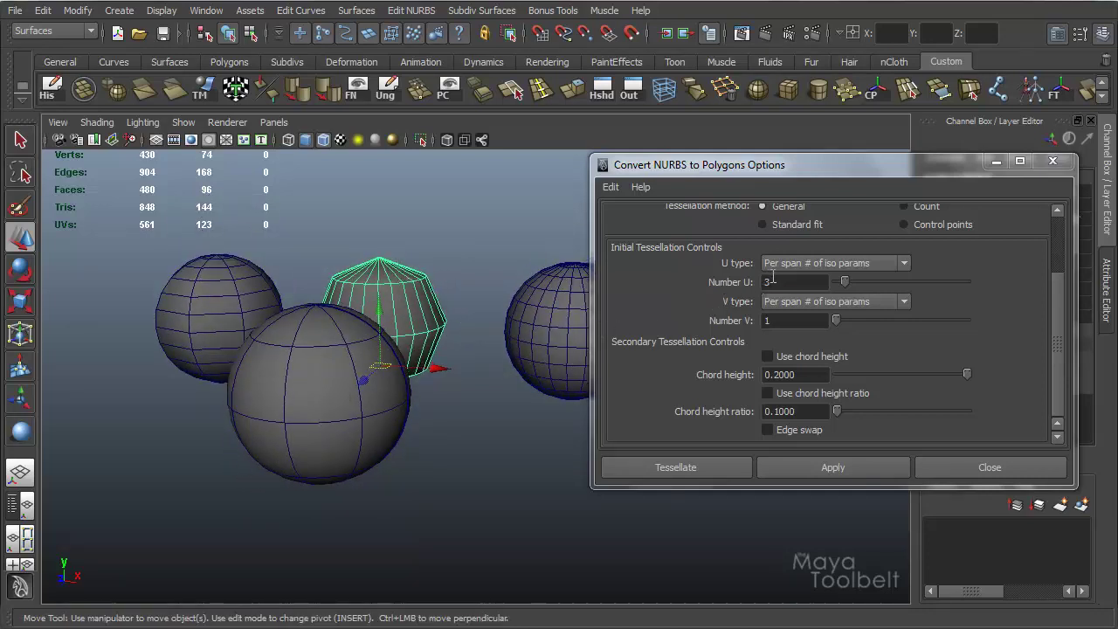
- Set Number U to 1 and Number V to 3 to match the middle mesh, and return them to 3 and 1 for the outer mesh
drag(845, 274, 822, 286)
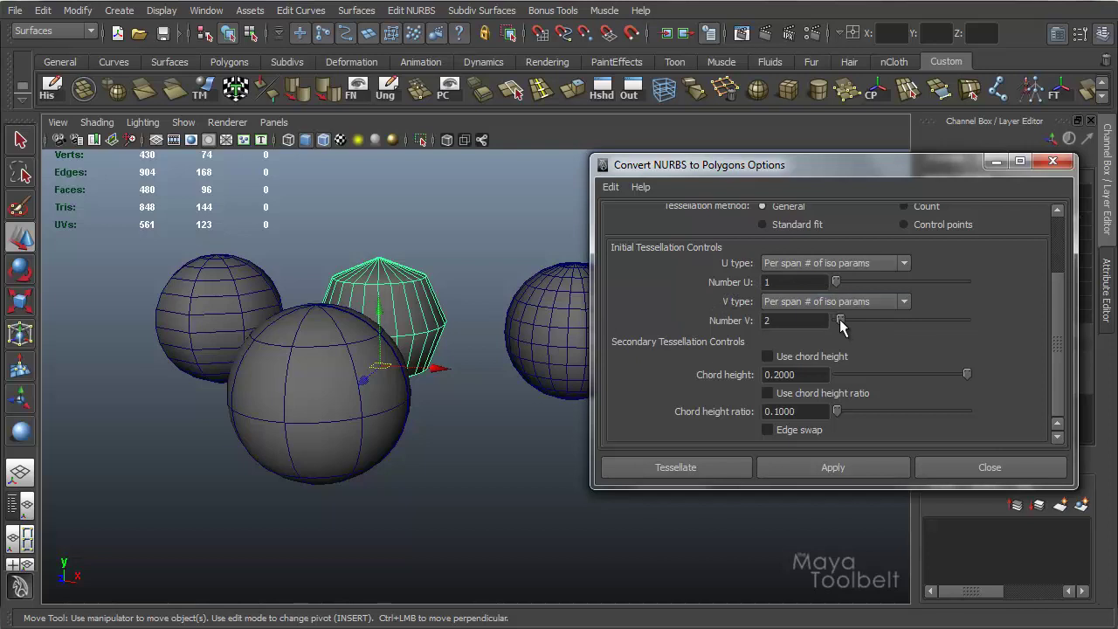
alt+drag(406, 374, 362, 357)
click(251, 284)
drag(841, 287, 843, 280)
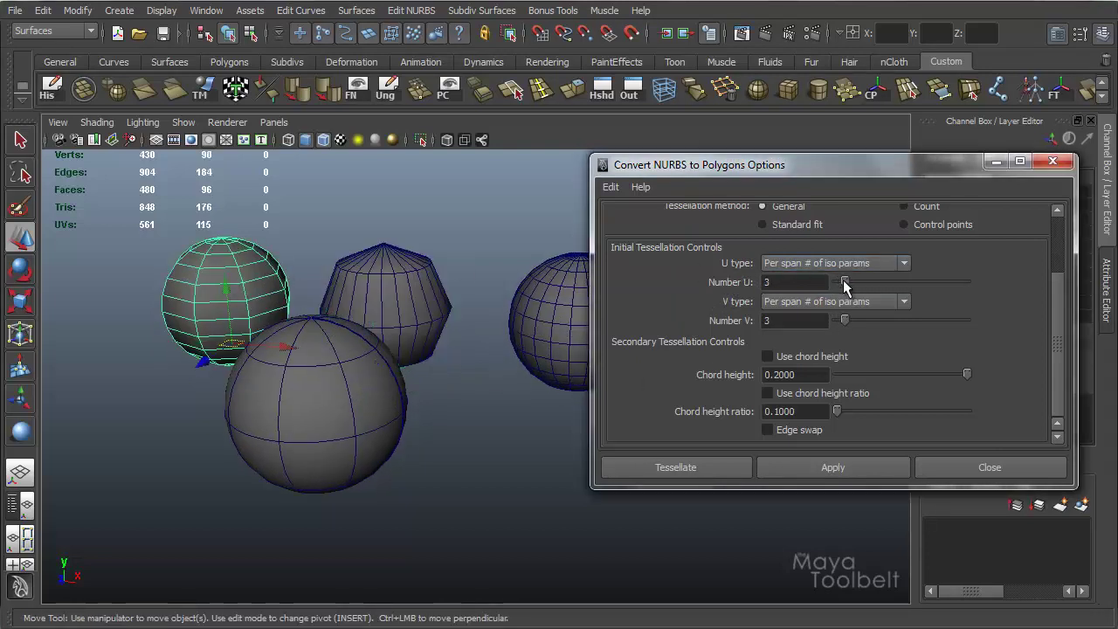
drag(844, 320, 780, 328)
alt+drag(199, 371, 159, 303)
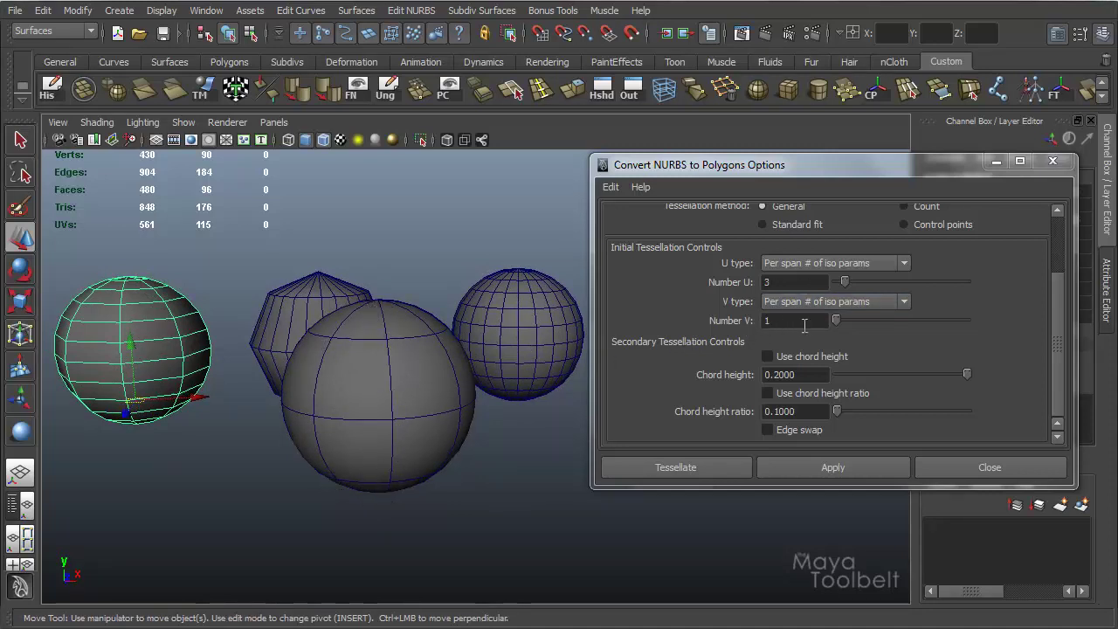
alt+drag(237, 324, 262, 314)
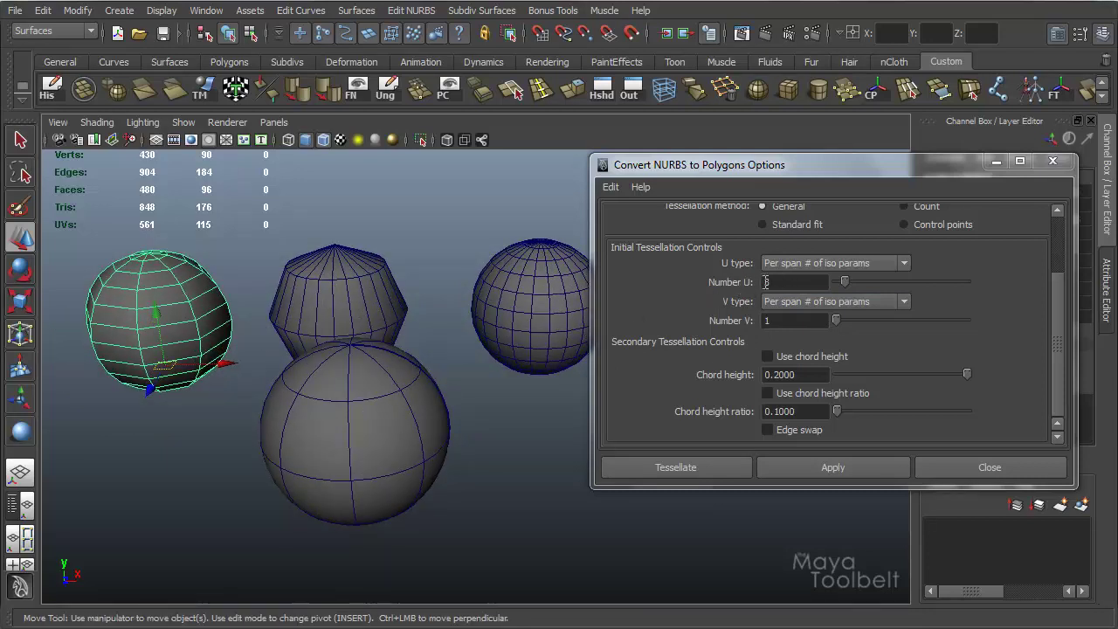
alt+drag(179, 341, 317, 349)
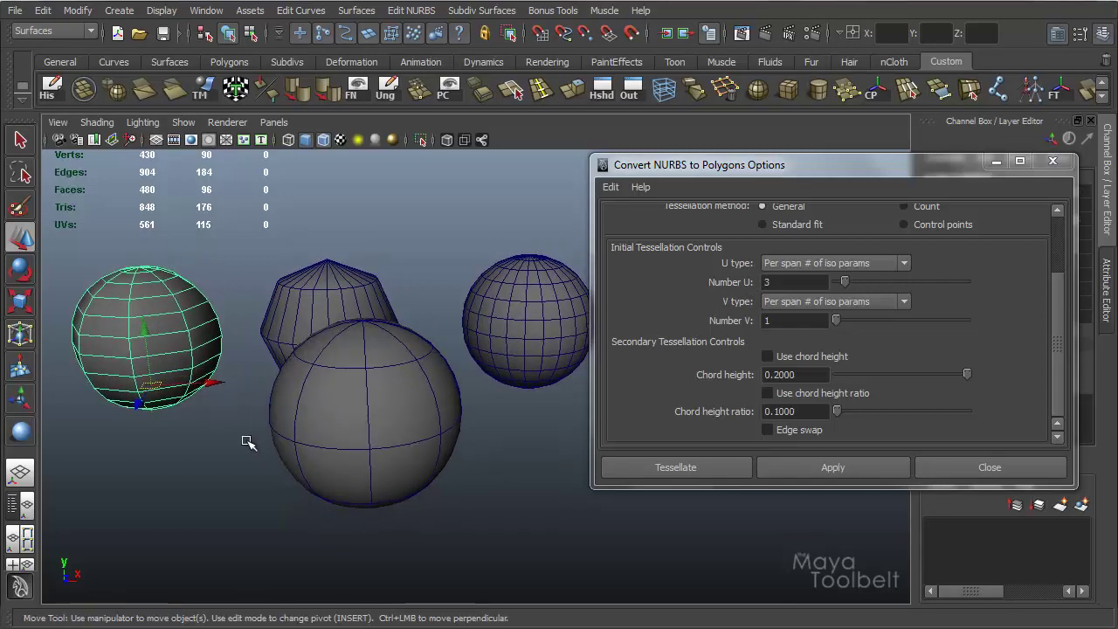
alt+drag(300, 442, 487, 396)
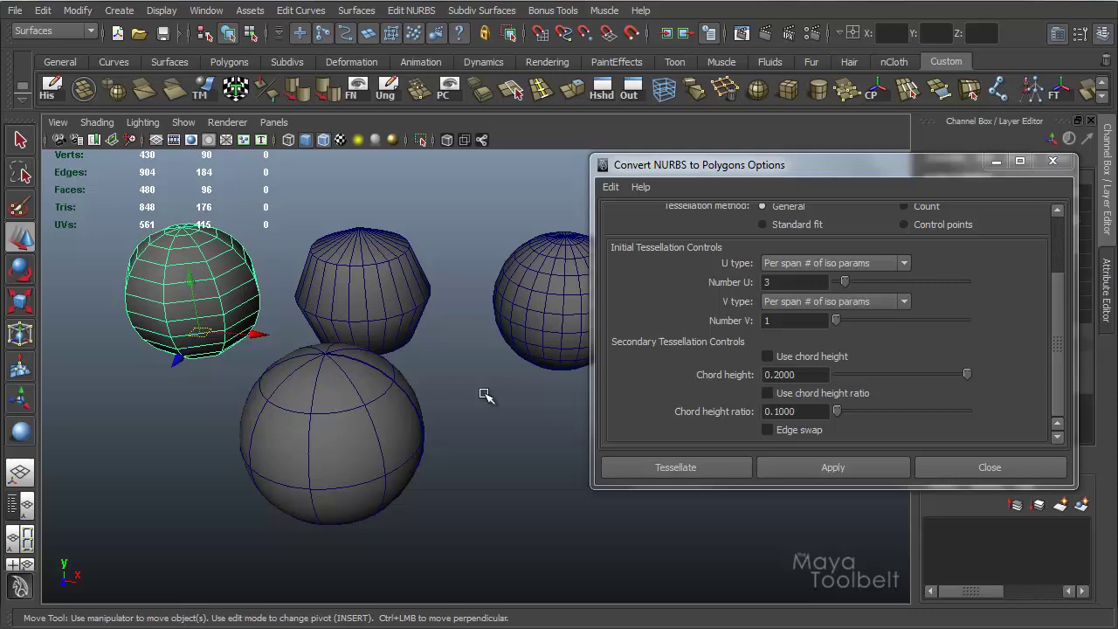
- Minimize the conversion options window, select the middle tessellated mesh, and show the attributes of its nurbsTessellate2 input
click(996, 166)
alt+drag(569, 250, 546, 319)
click(466, 310)
alt+right_drag(546, 318, 387, 324)
alt+drag(387, 324, 451, 332)
alt+right_drag(452, 332, 603, 354)
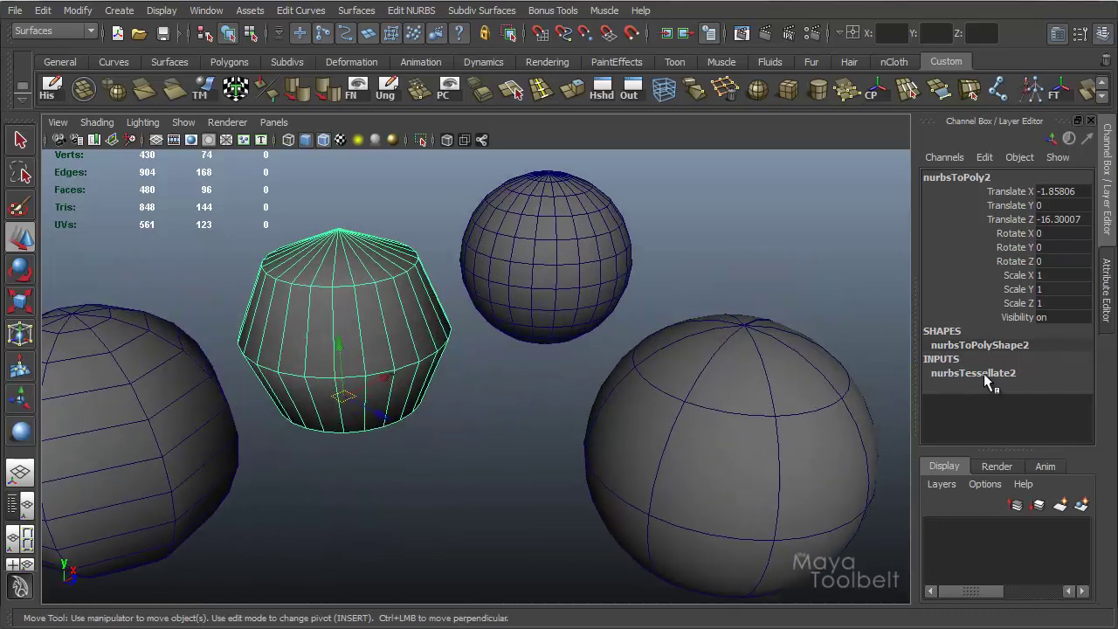
click(986, 373)
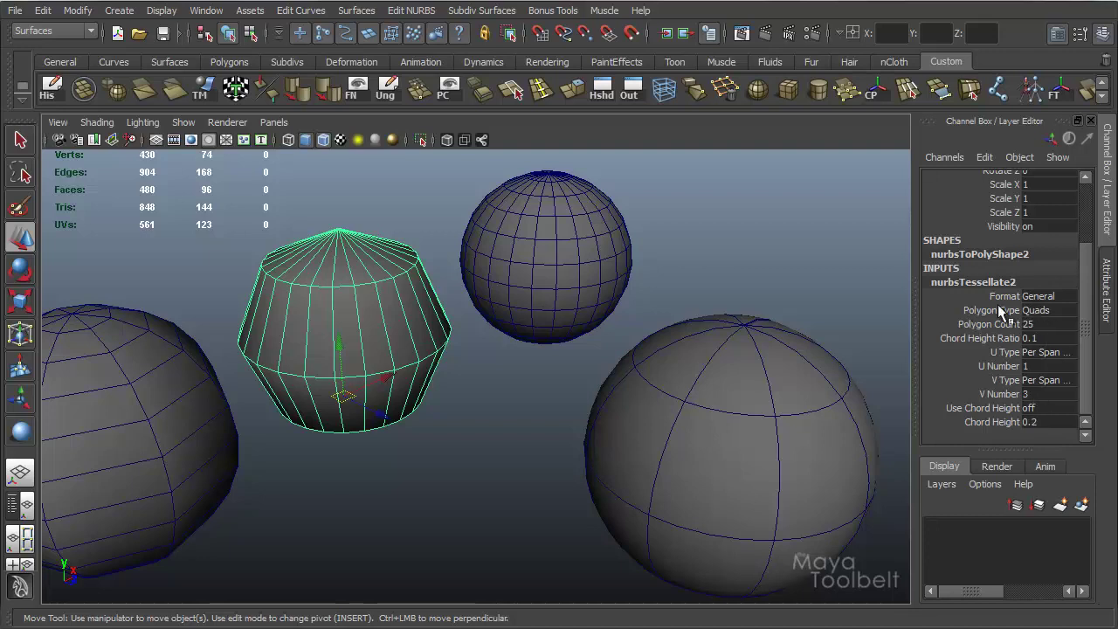
- Change the middle mesh's tessellation Format to Count and raise its Polygon Count to 60
click(1052, 297)
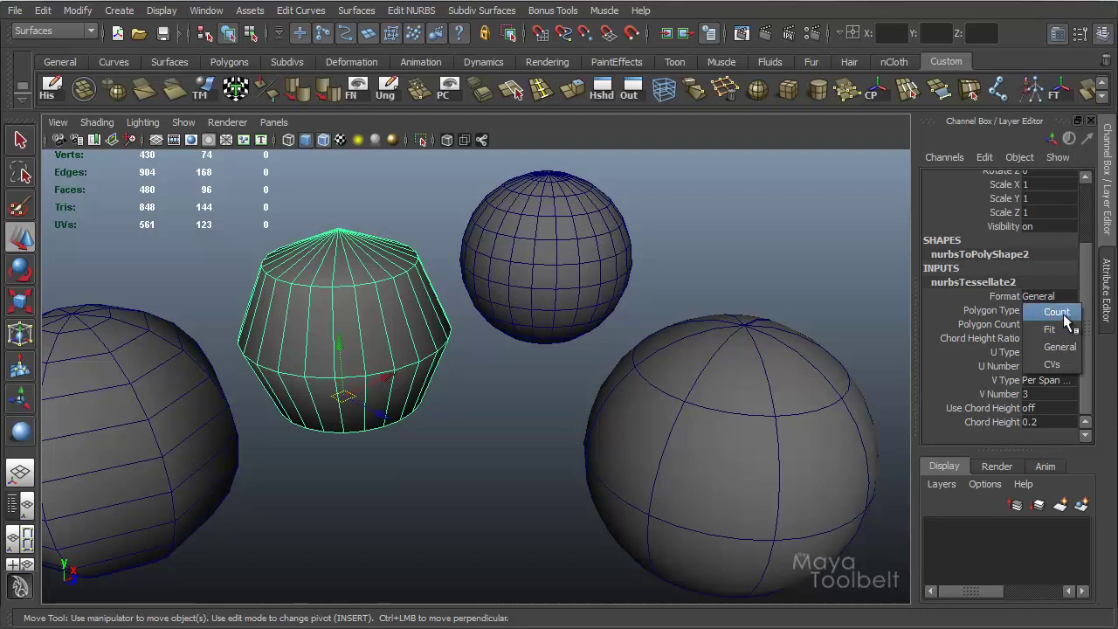
click(1066, 317)
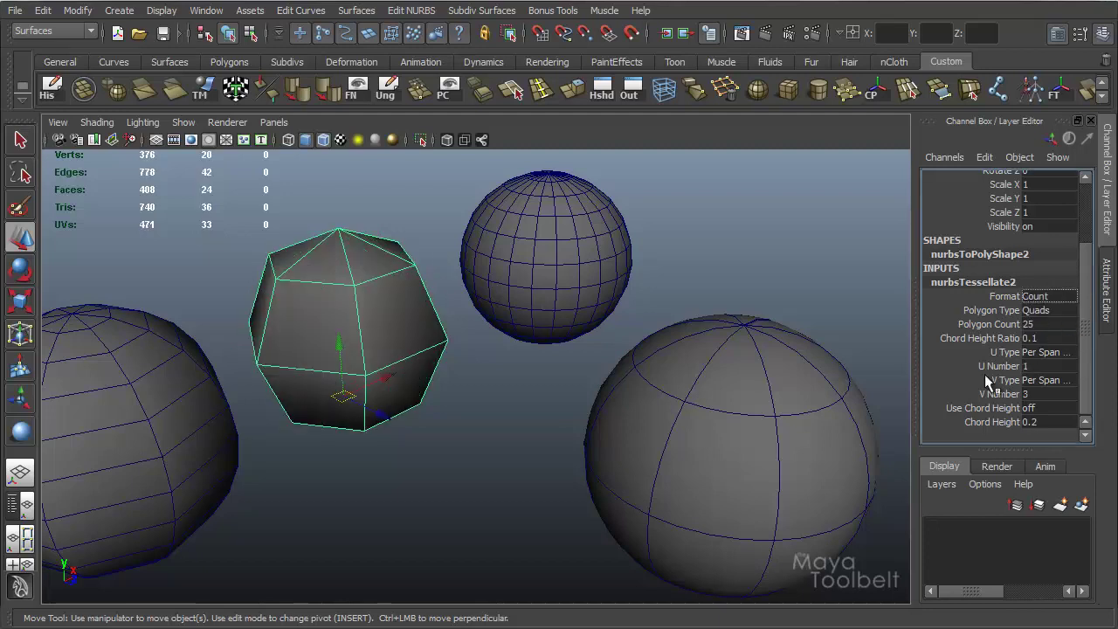
click(1045, 324)
click(989, 324)
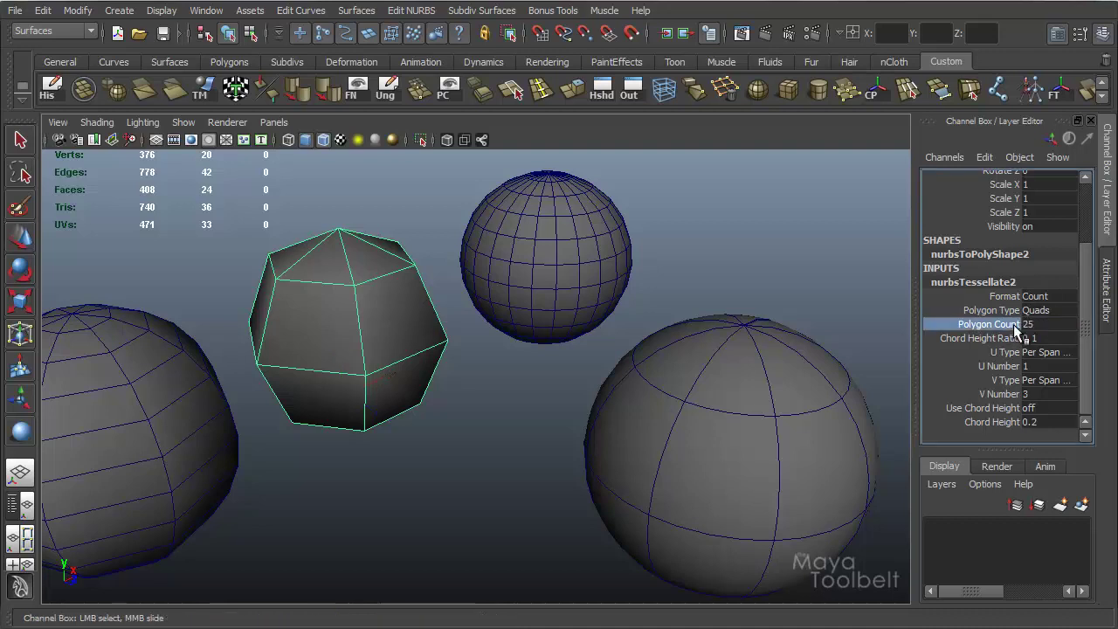
middle_drag(670, 279, 852, 284)
middle_drag(923, 285, 969, 288)
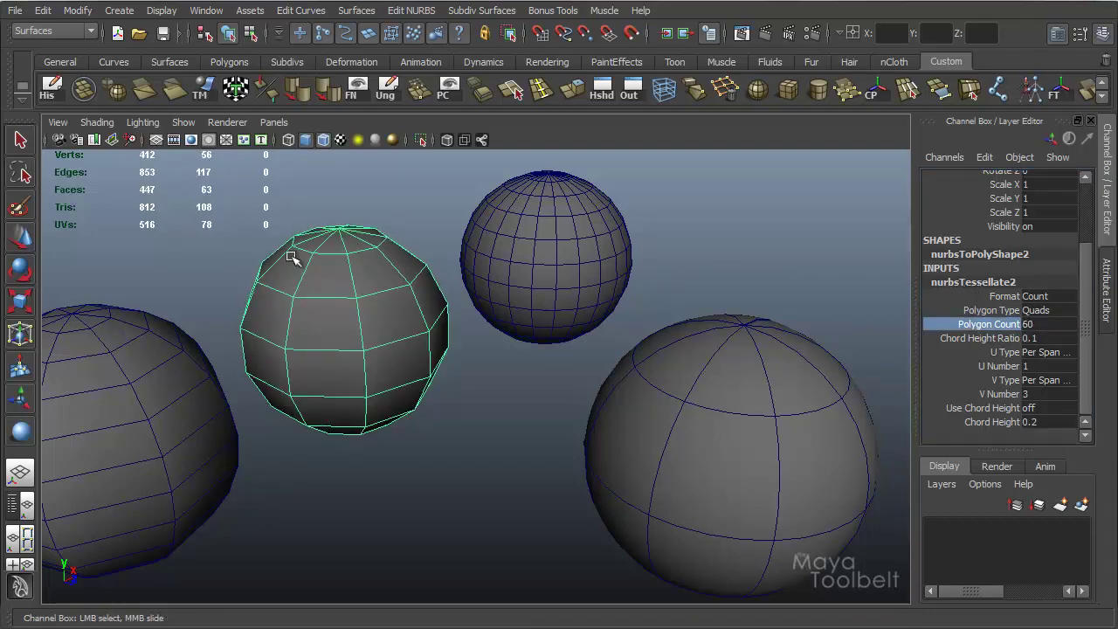
- Set the middle mesh's Polygon Count to 300
click(1052, 326)
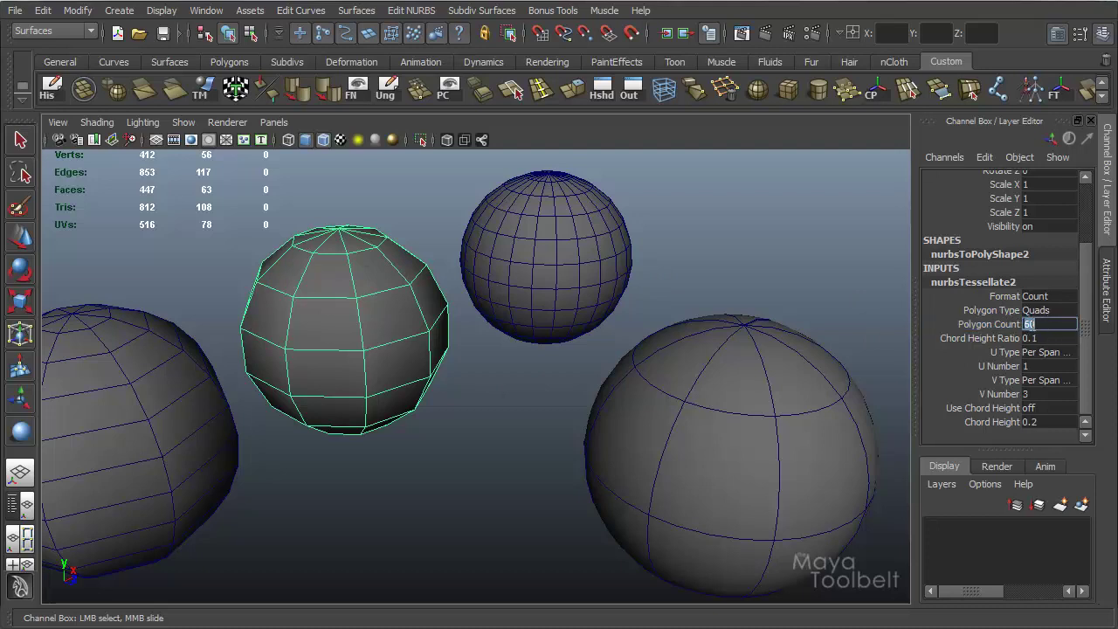
click(1000, 326)
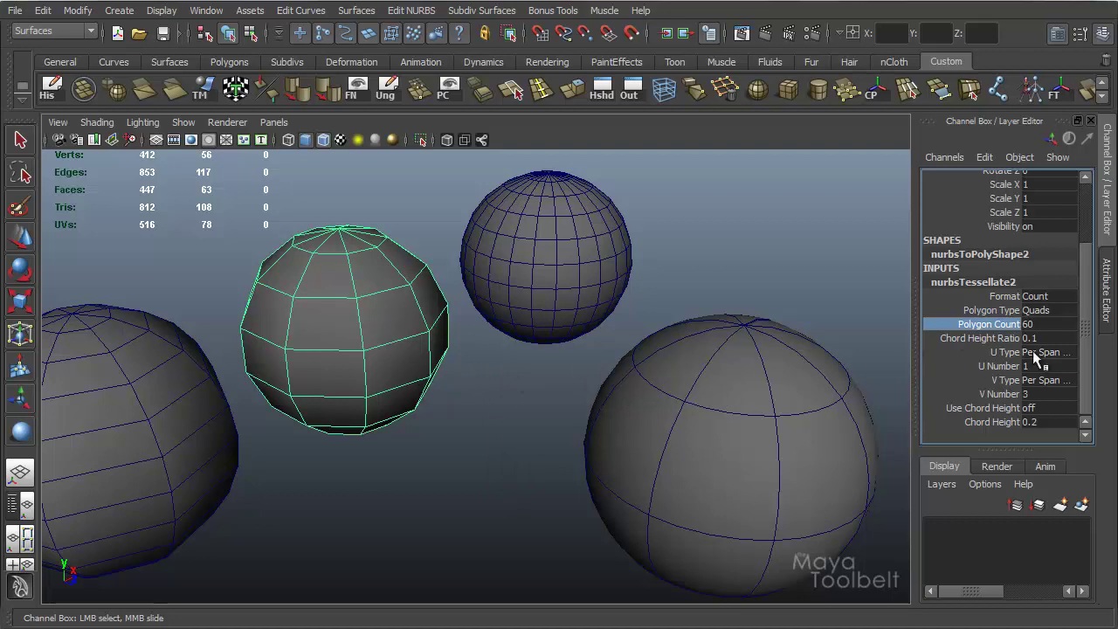
double_click(1067, 324)
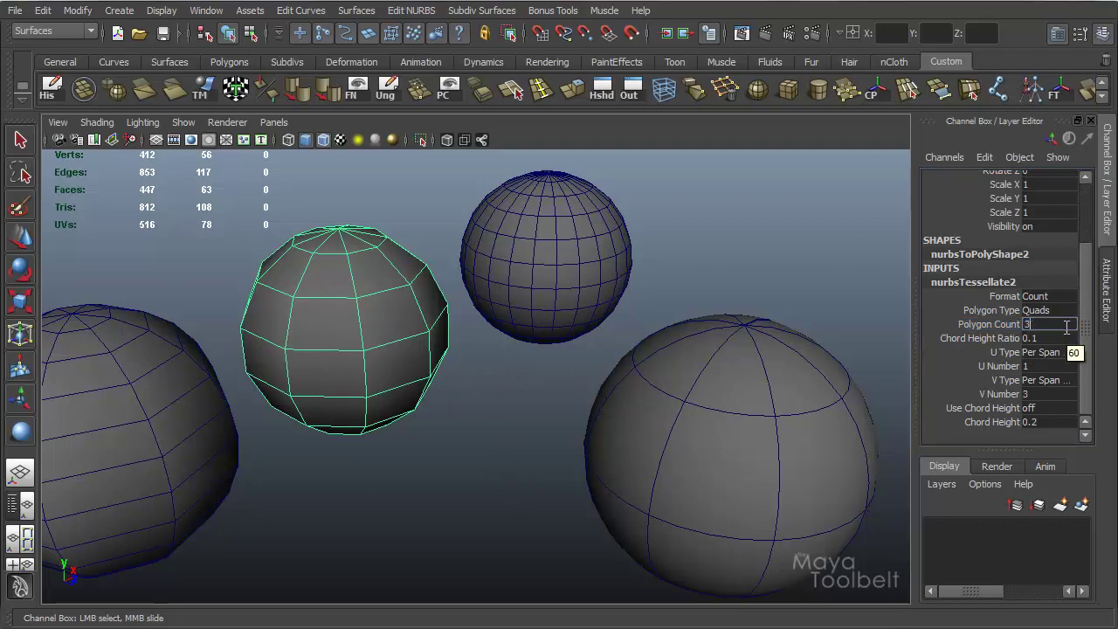
key(Return)
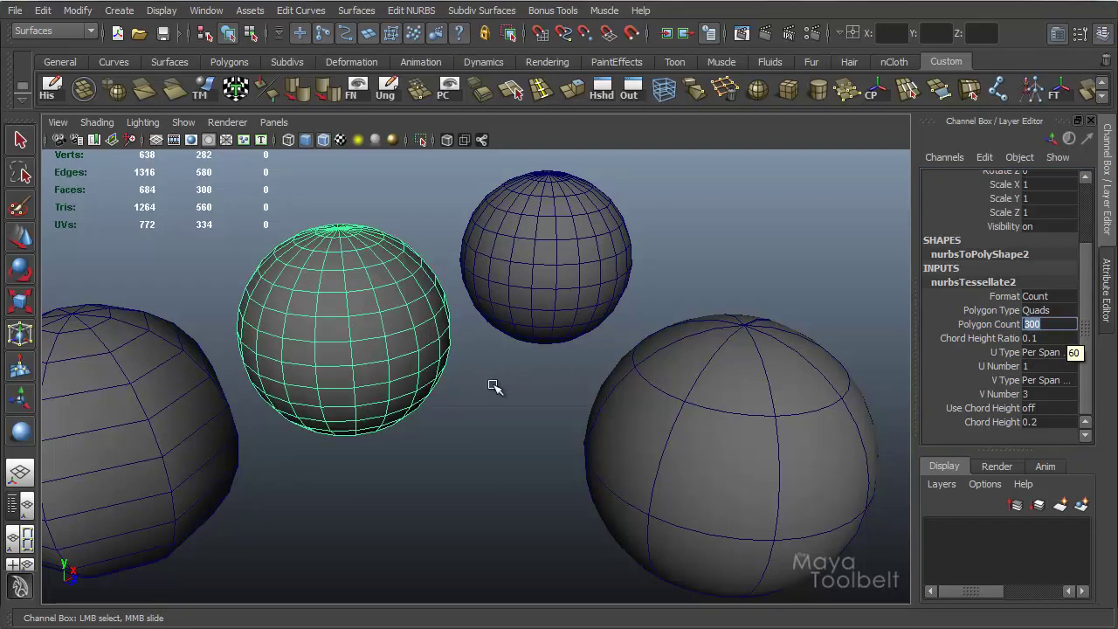
- Set the Polygon Count in the middle mesh's nurbsTessellate2 attributes to 10
click(394, 327)
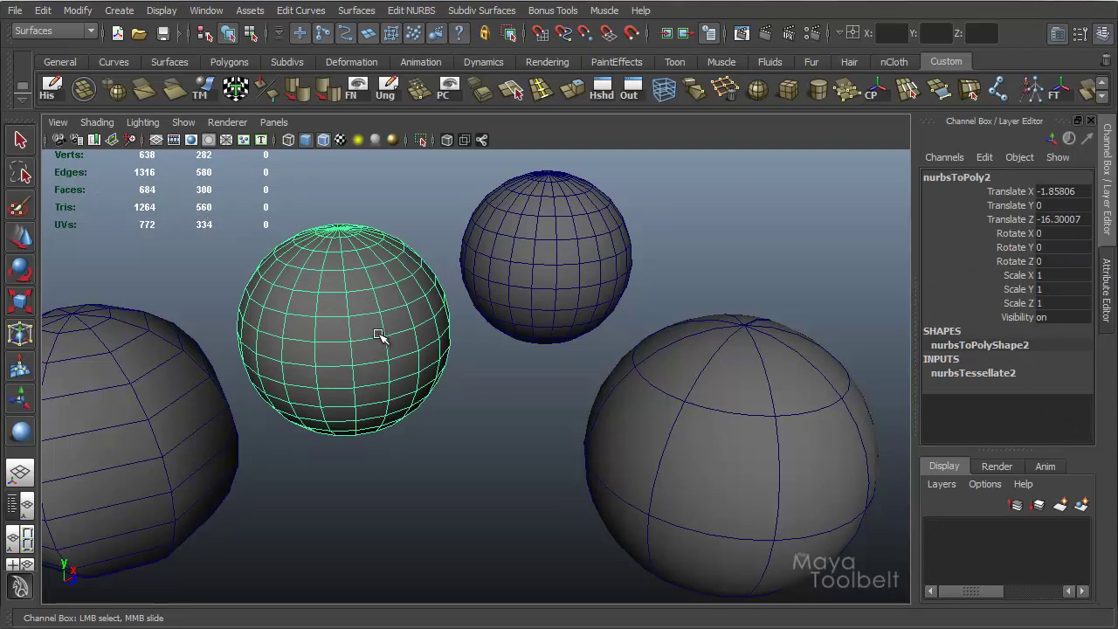
click(974, 373)
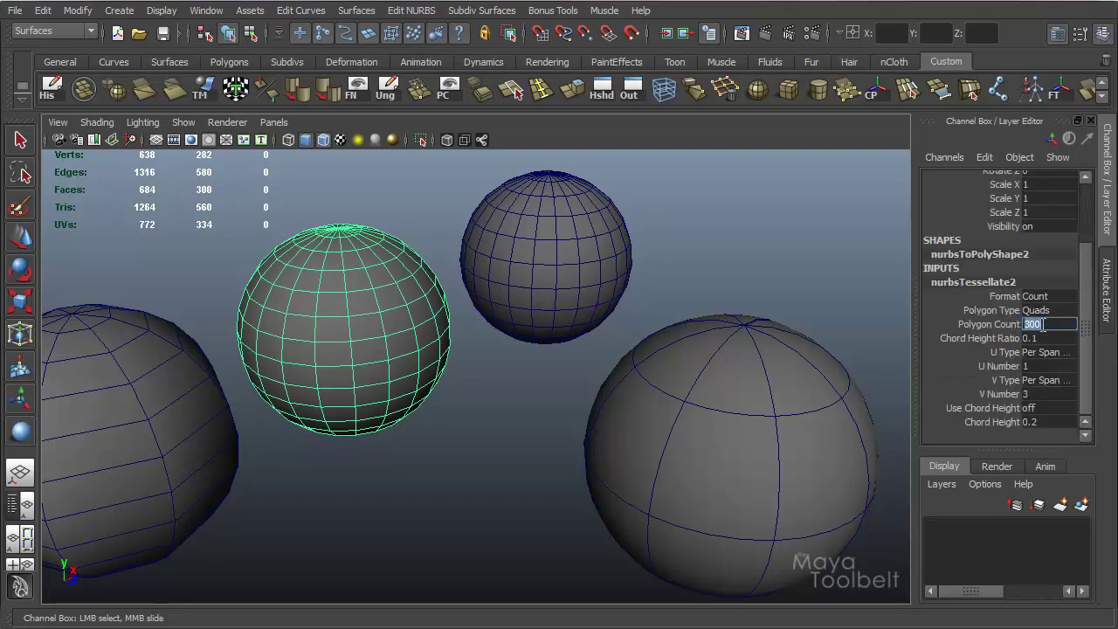
click(1043, 325)
text(10)
key(Return)
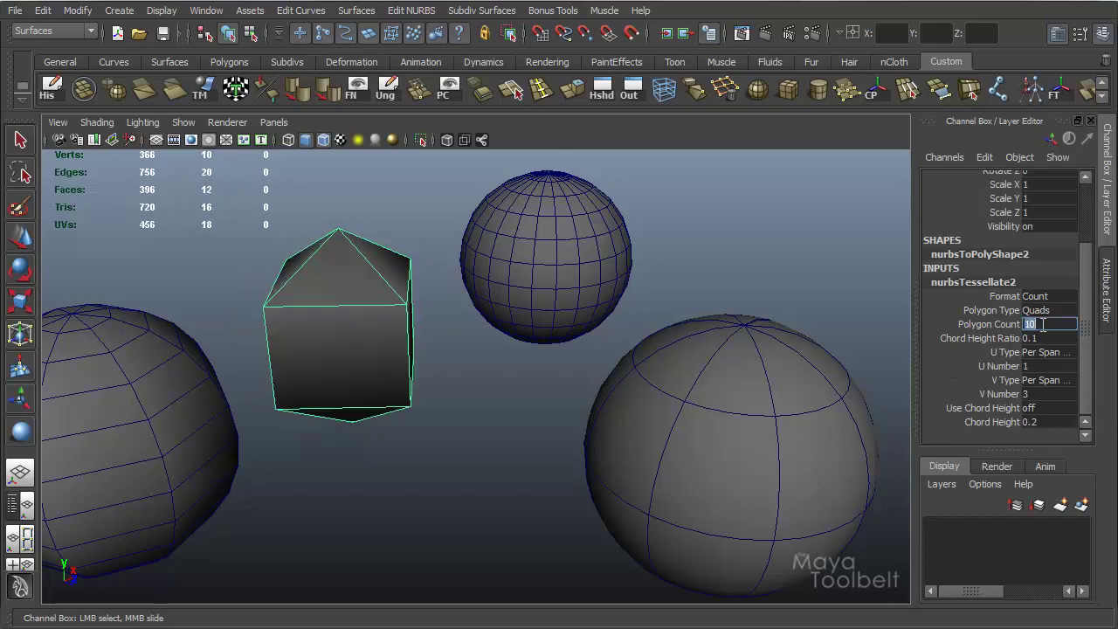
- Inspect the reduced middle mesh and set its nurbsTessellate2 Format back to General
click(341, 318)
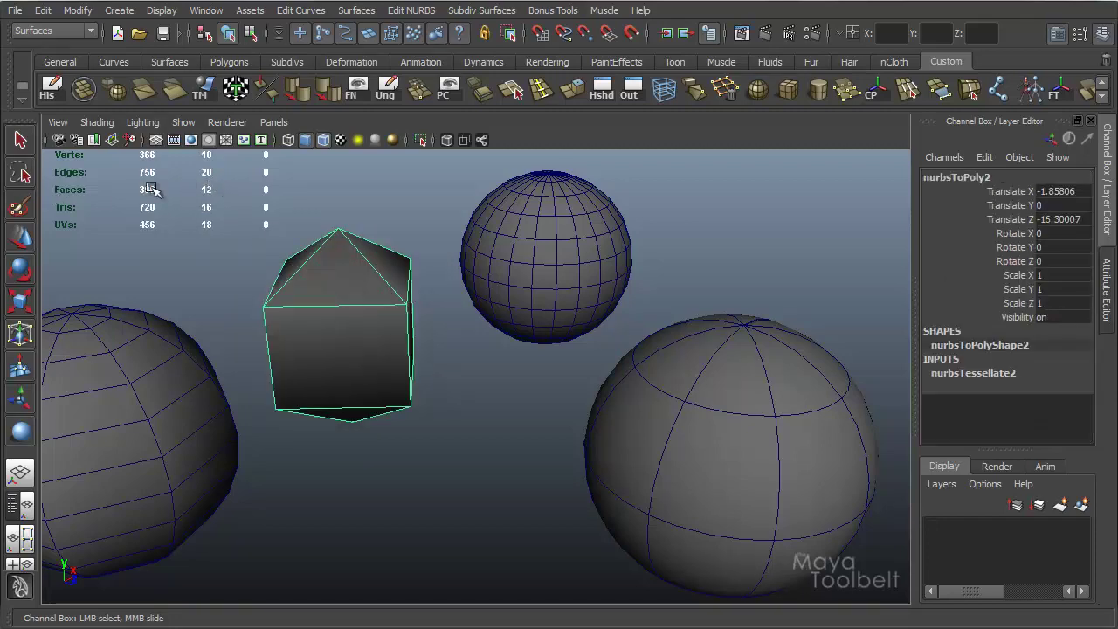
alt+drag(449, 369, 385, 298)
click(988, 372)
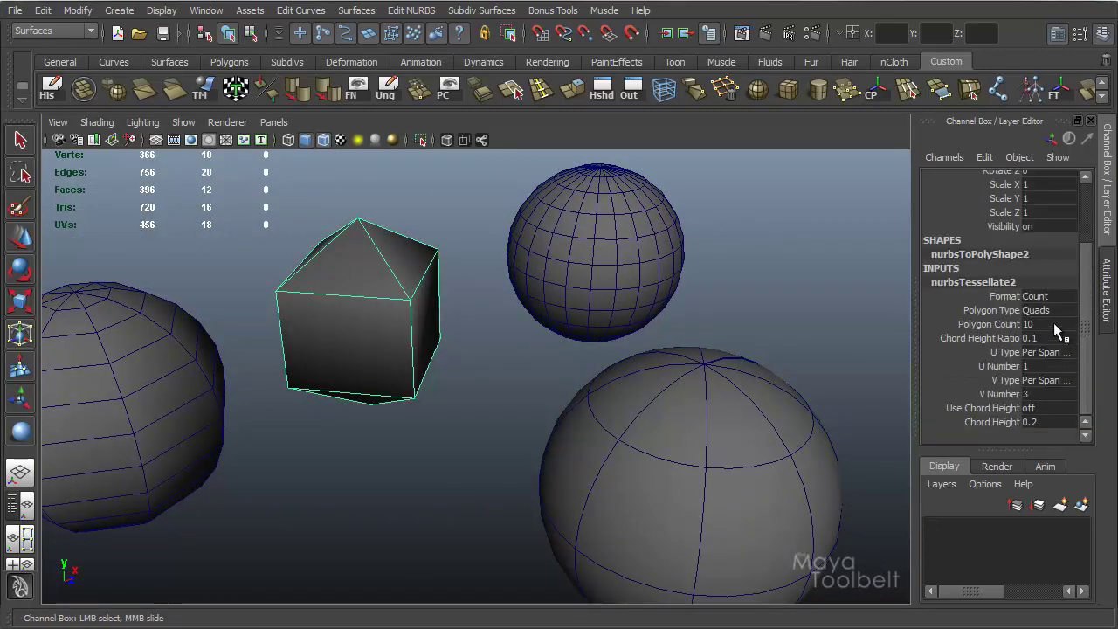
click(1049, 297)
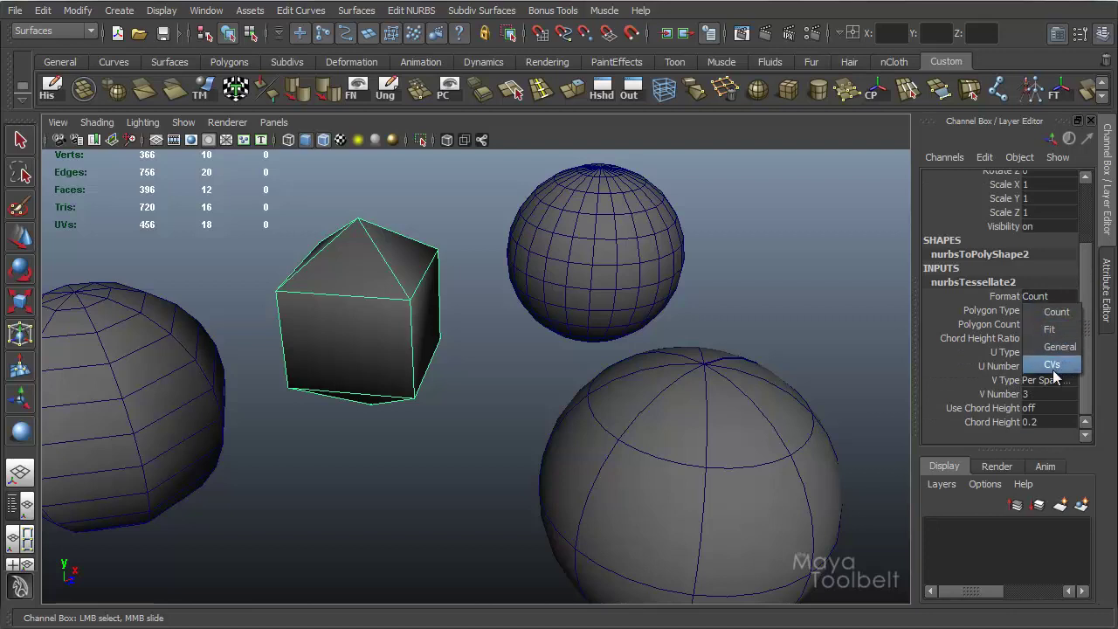
click(1061, 316)
click(1061, 297)
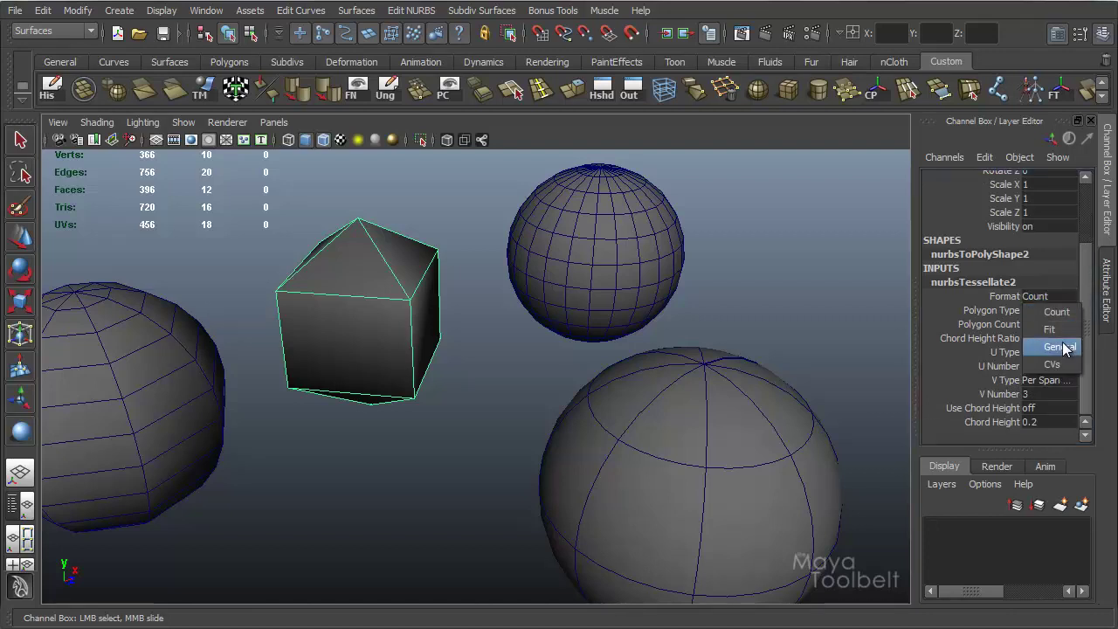
click(1061, 346)
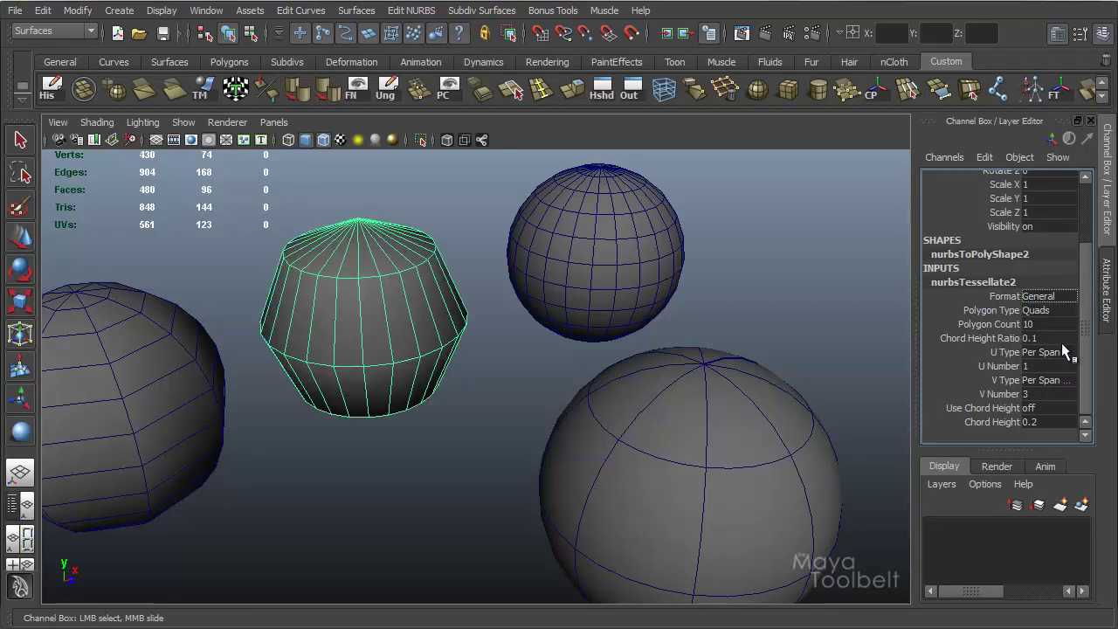
click(1063, 296)
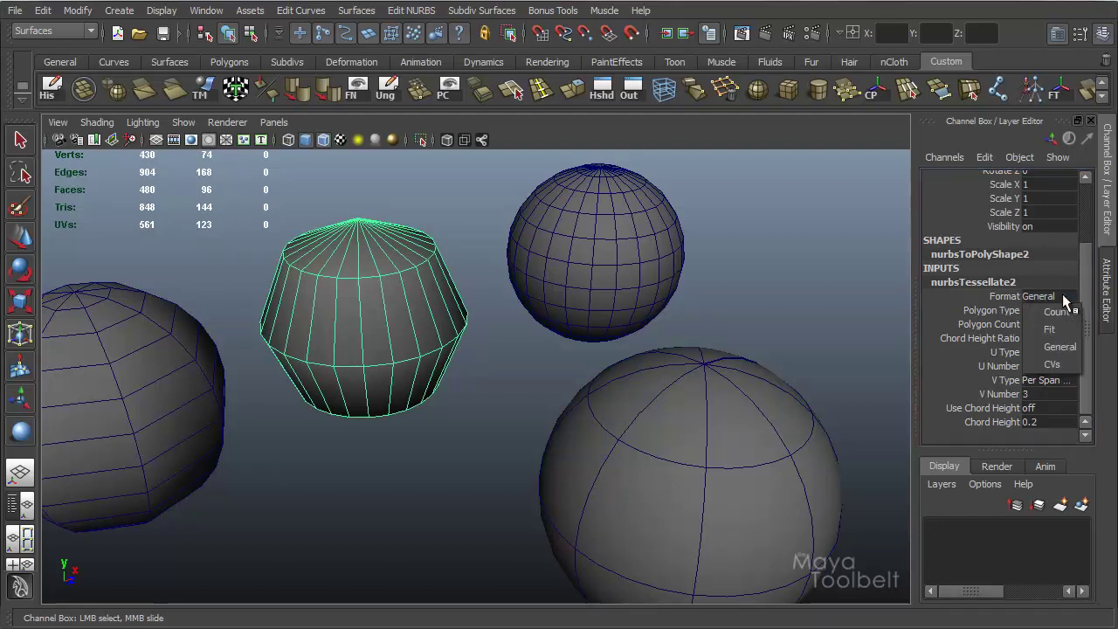
click(1063, 296)
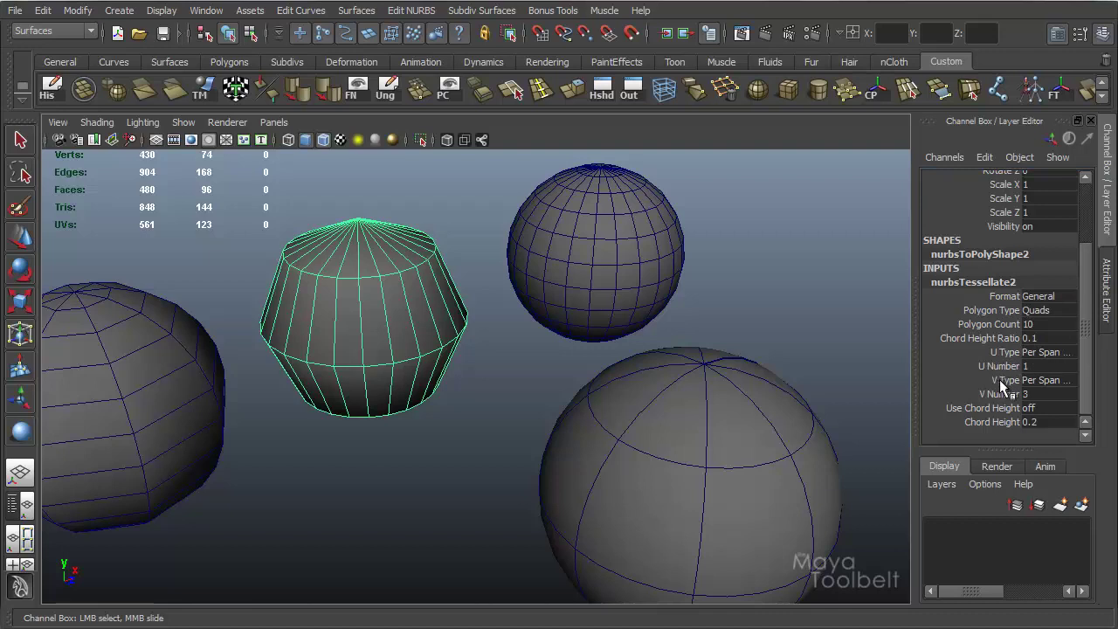
click(1057, 352)
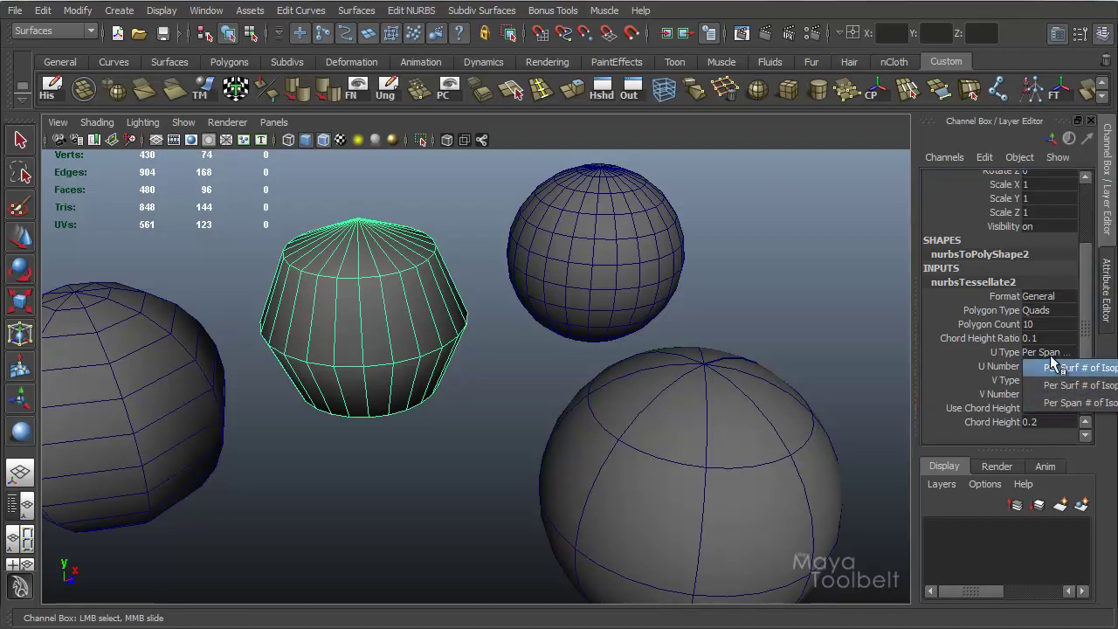
click(1050, 351)
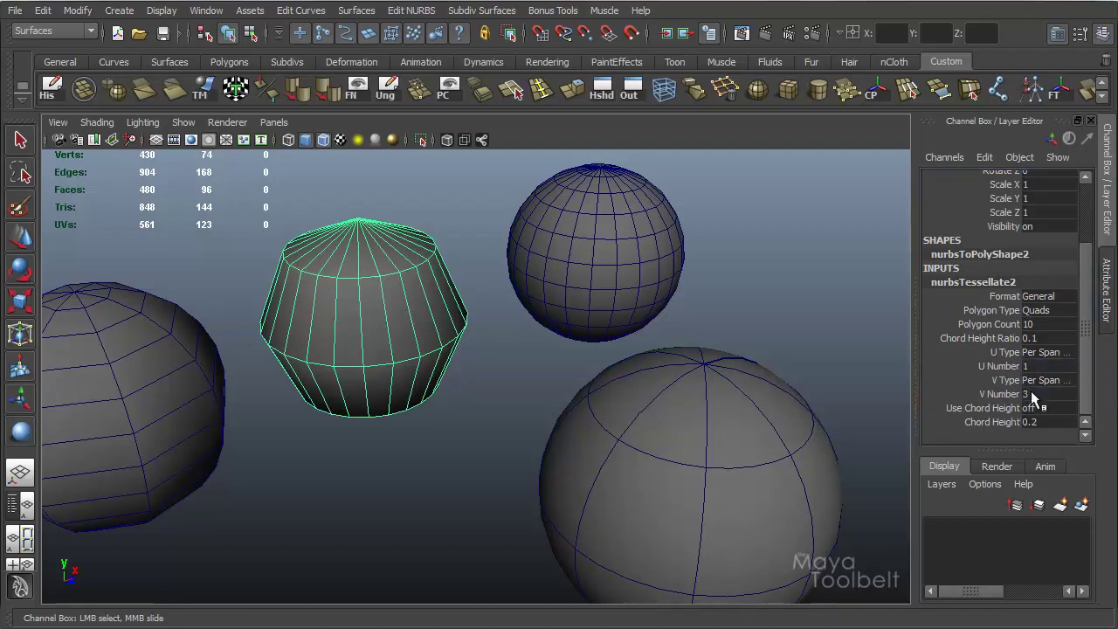
- Raise the U Number in the middle mesh's nurbsTessellate2 attributes to 5
key(Return)
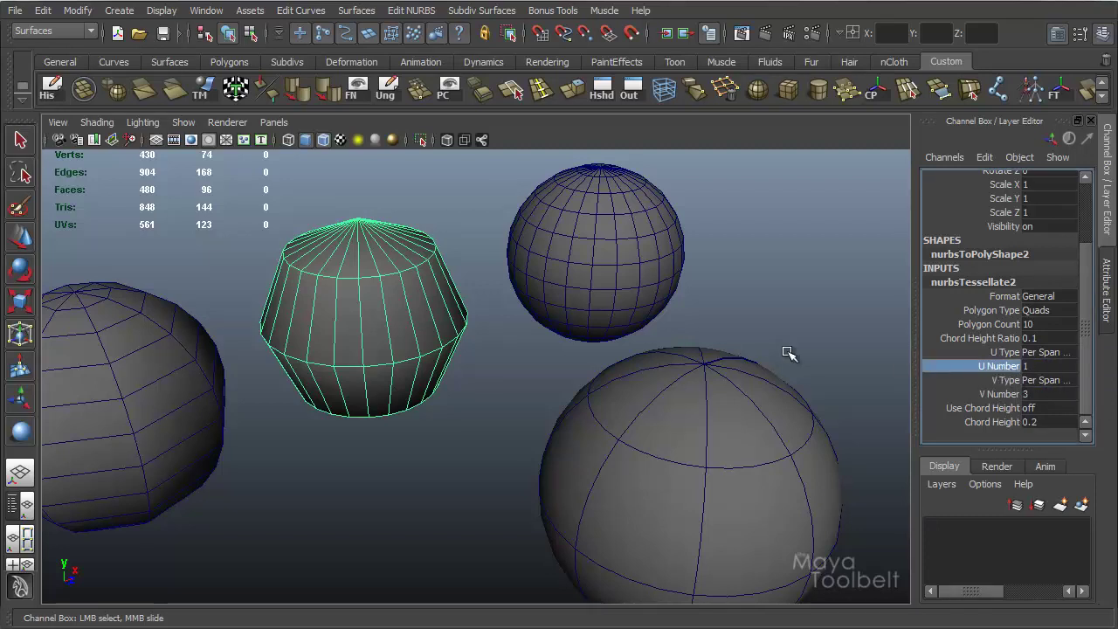
middle_drag(660, 344, 540, 359)
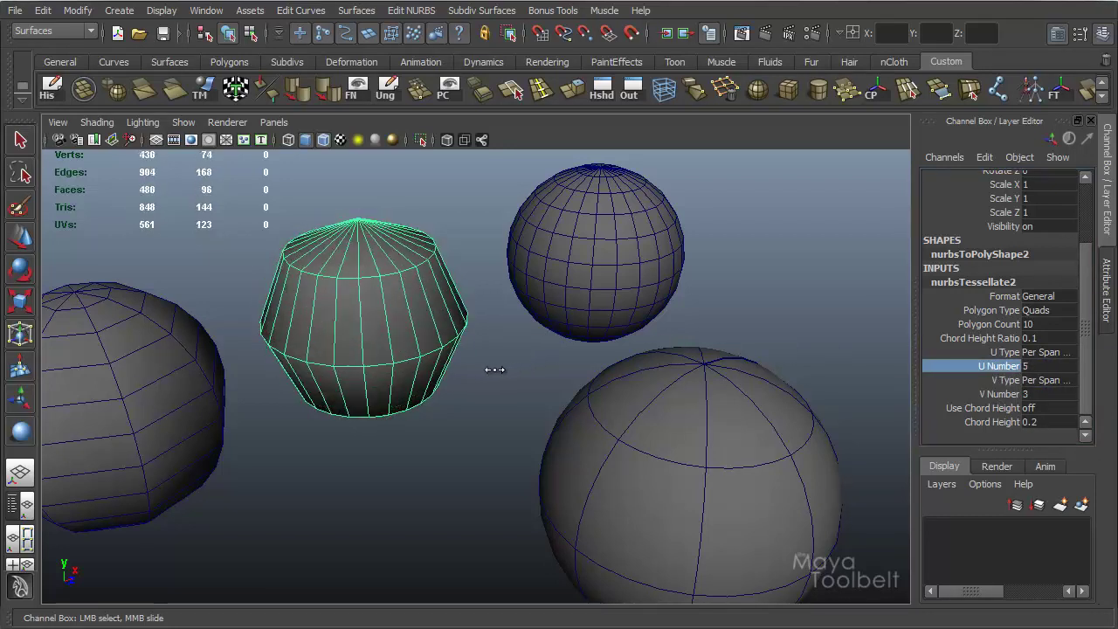
middle_drag(495, 369, 535, 370)
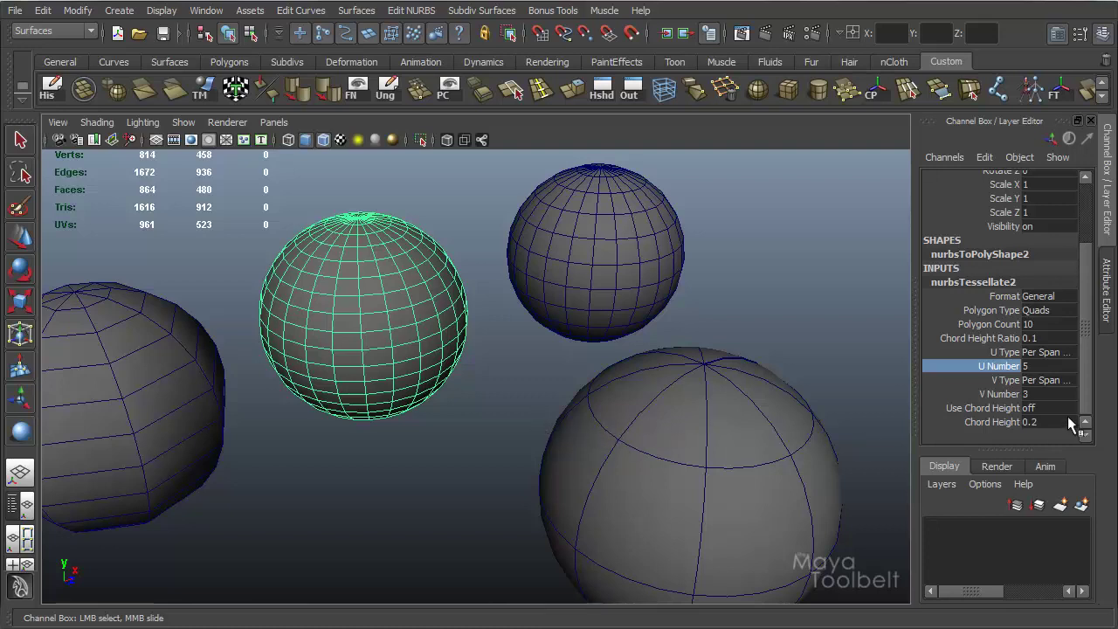
- Set both the V Number and the U Number of the middle mesh's tessellation to 2
click(1013, 394)
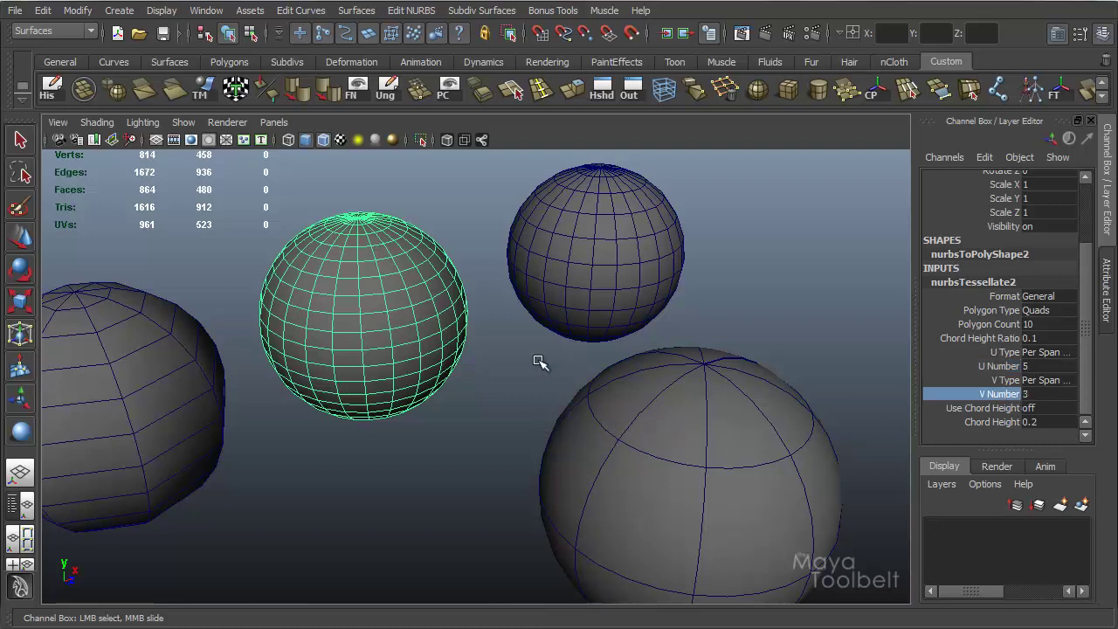
middle_drag(538, 361, 569, 364)
click(998, 366)
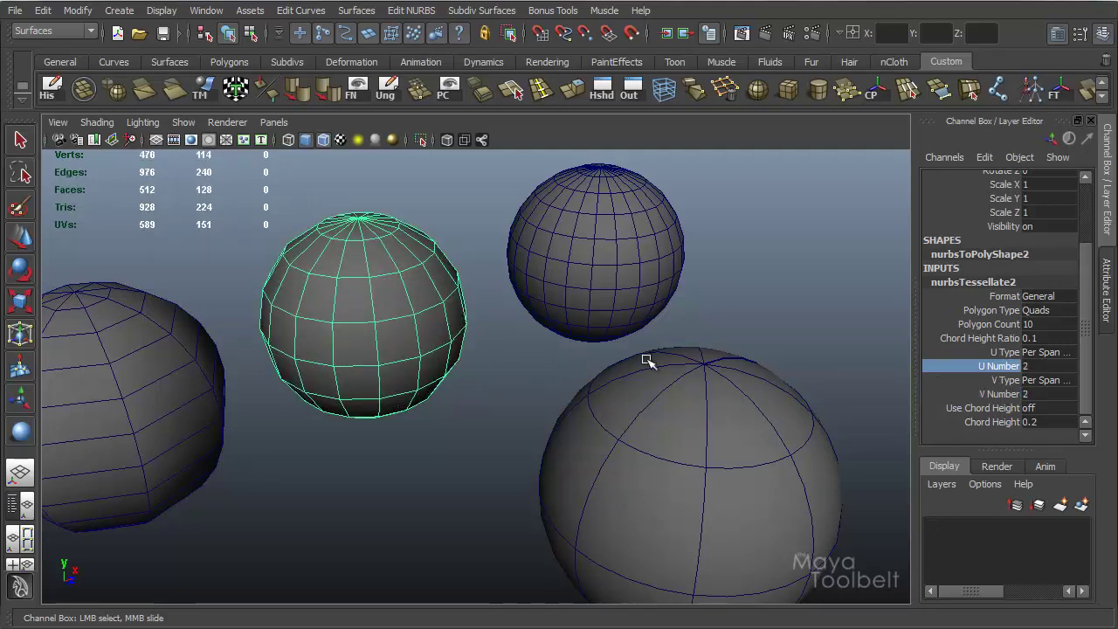
- Select the leftmost converted mesh and set the V Number in its nurbsTessellate3 attributes to 2
alt+drag(605, 413, 273, 295)
click(273, 294)
click(953, 373)
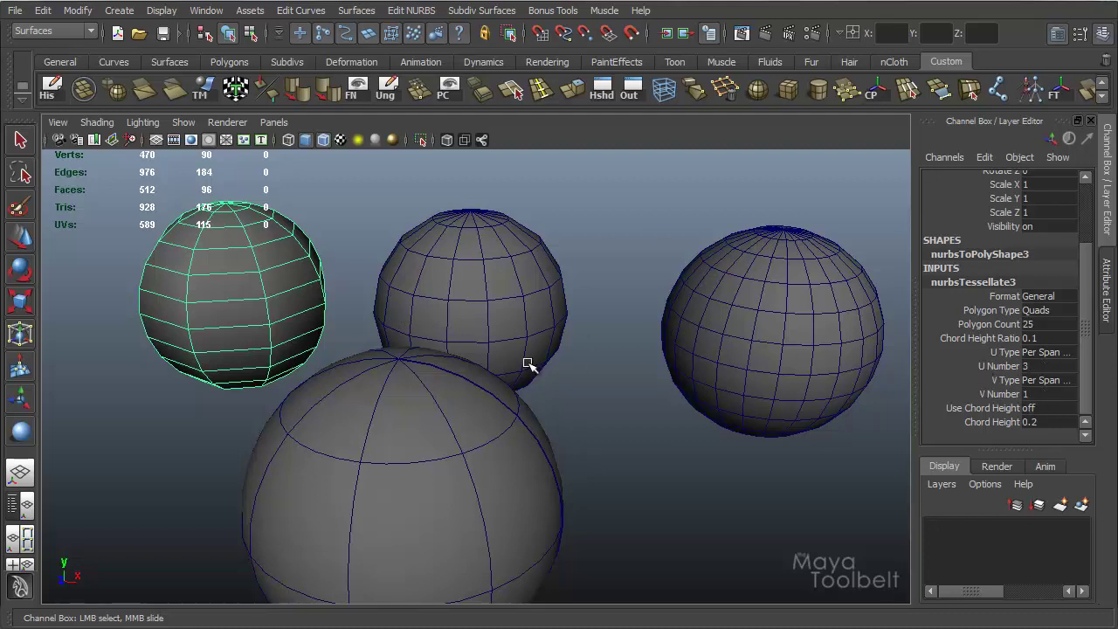
alt+drag(531, 370, 937, 412)
click(961, 394)
middle_drag(581, 282, 591, 282)
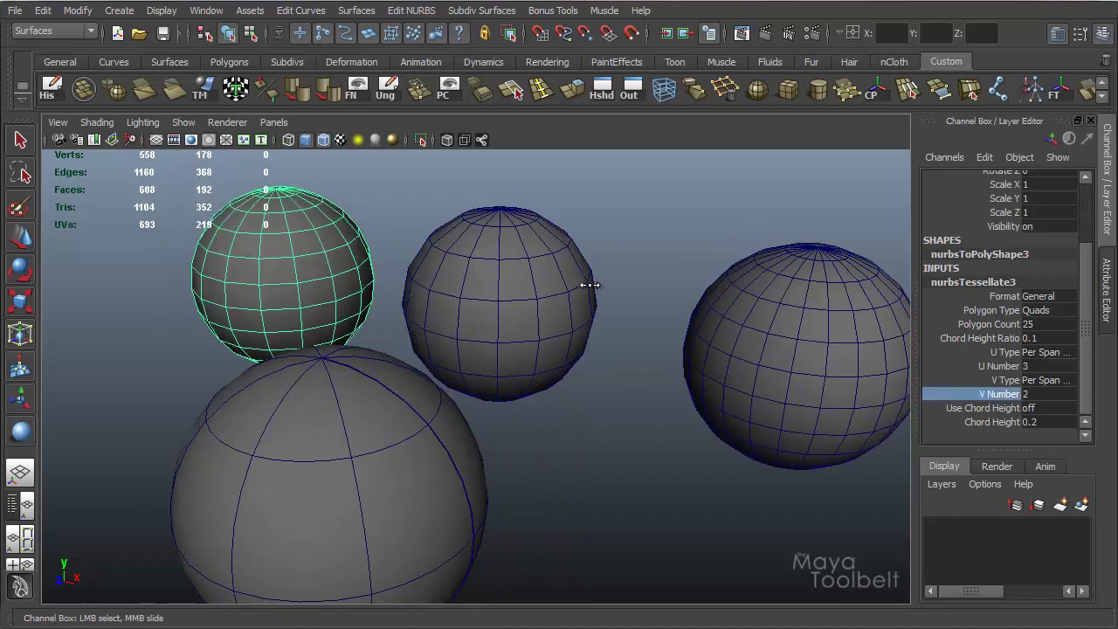
- Delete all three converted polygon meshes, keeping only the original NURBS sphere
alt+drag(542, 341, 550, 356)
click(823, 399)
alt+drag(824, 399, 731, 362)
alt+right_drag(731, 362, 519, 317)
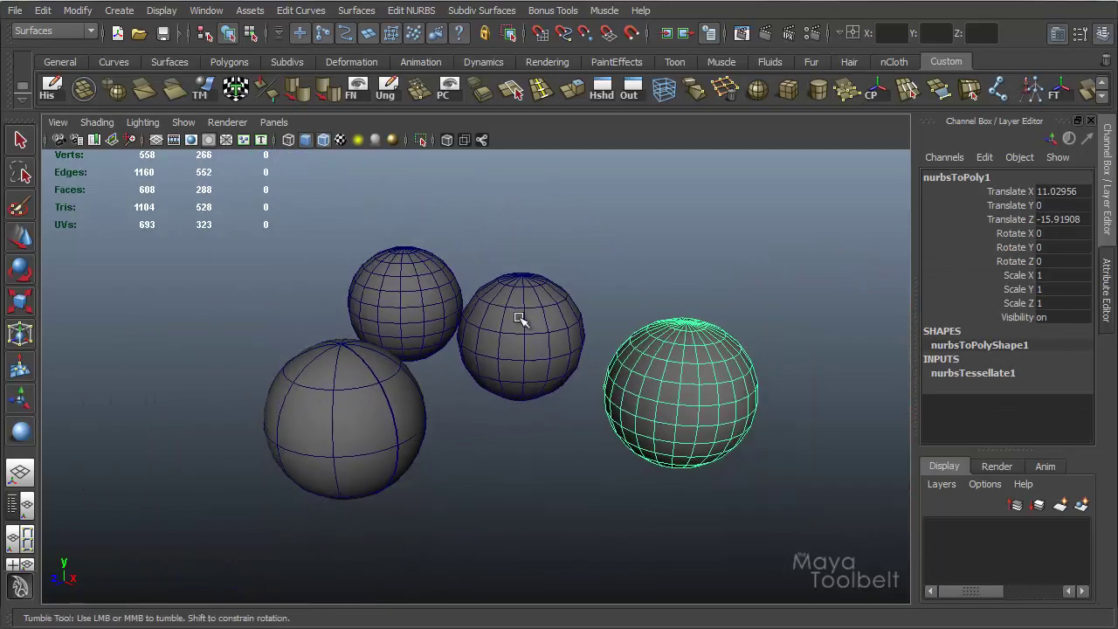
click(519, 315)
alt+drag(643, 335, 654, 481)
key(Delete)
- Convert the NURBS sphere to polygons with the General tessellation method and Use chord height enabled
alt+drag(604, 441, 442, 414)
click(345, 393)
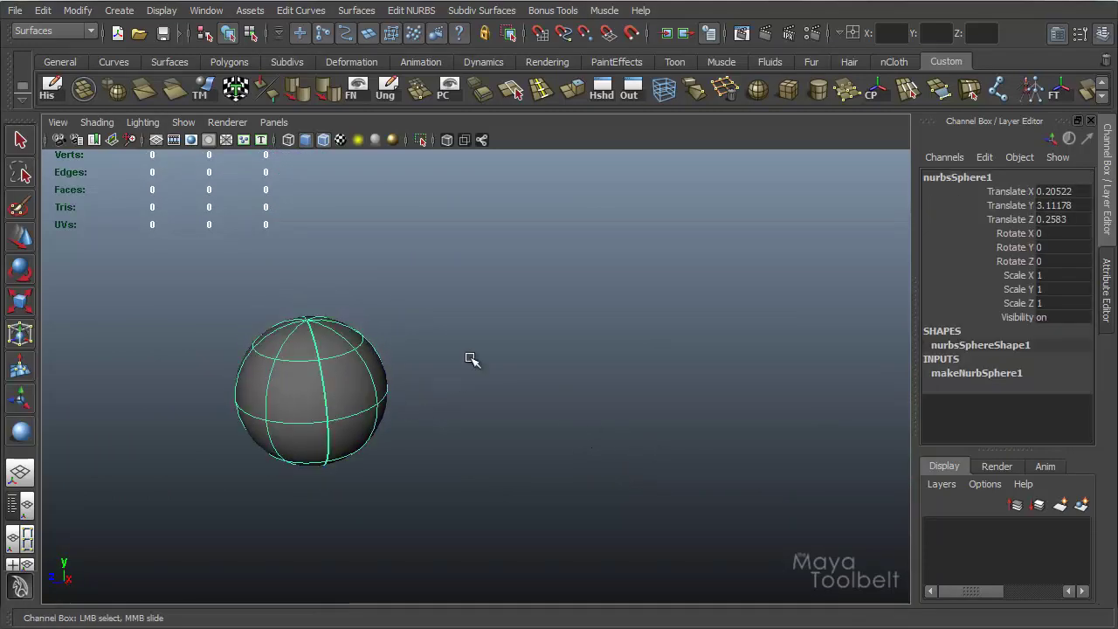
alt+drag(487, 332, 387, 215)
key(ctrl+shift+p)
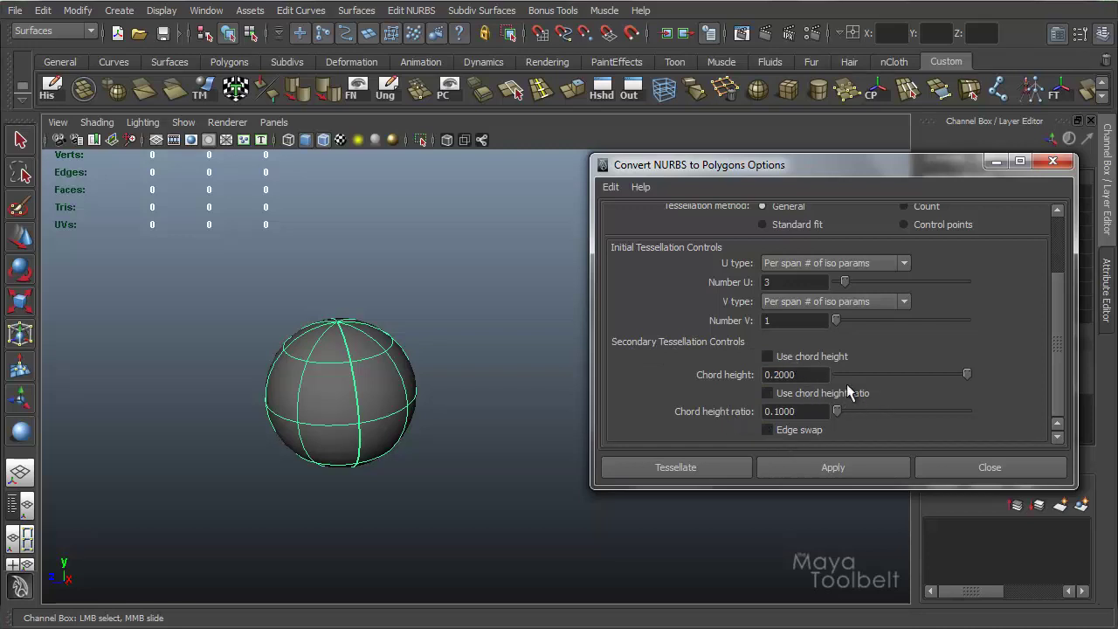
alt+middle_drag(377, 332, 324, 332)
scroll(411, 313, up, 2)
alt+middle_drag(411, 314, 467, 316)
click(798, 354)
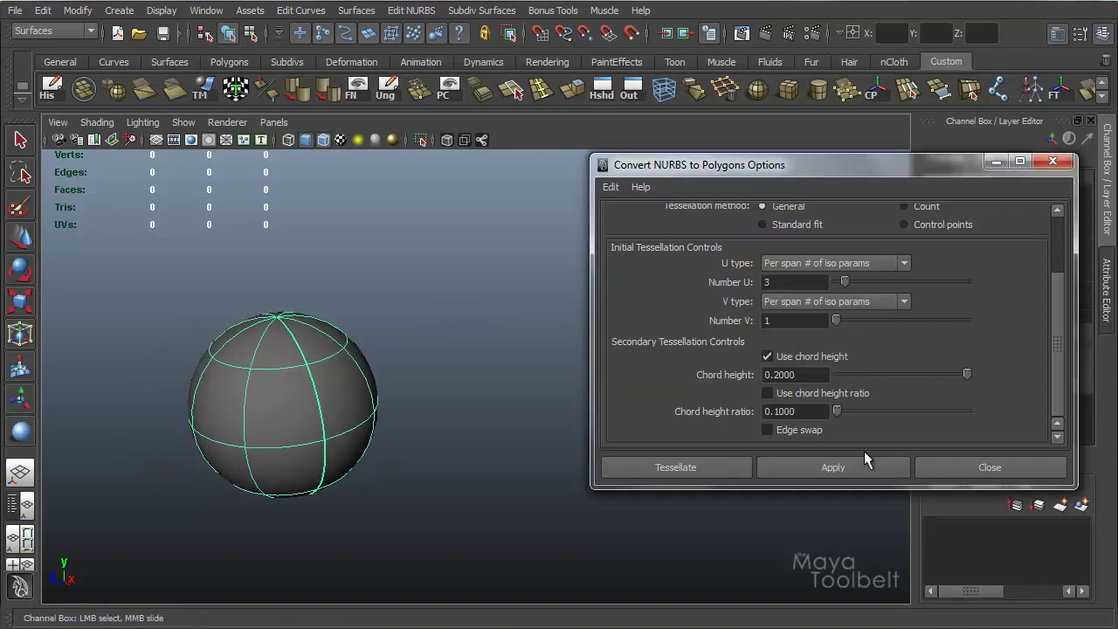
click(831, 465)
- Move the newly converted mesh sideways, clear of the NURBS sphere
scroll(420, 445, down, 2)
key(w)
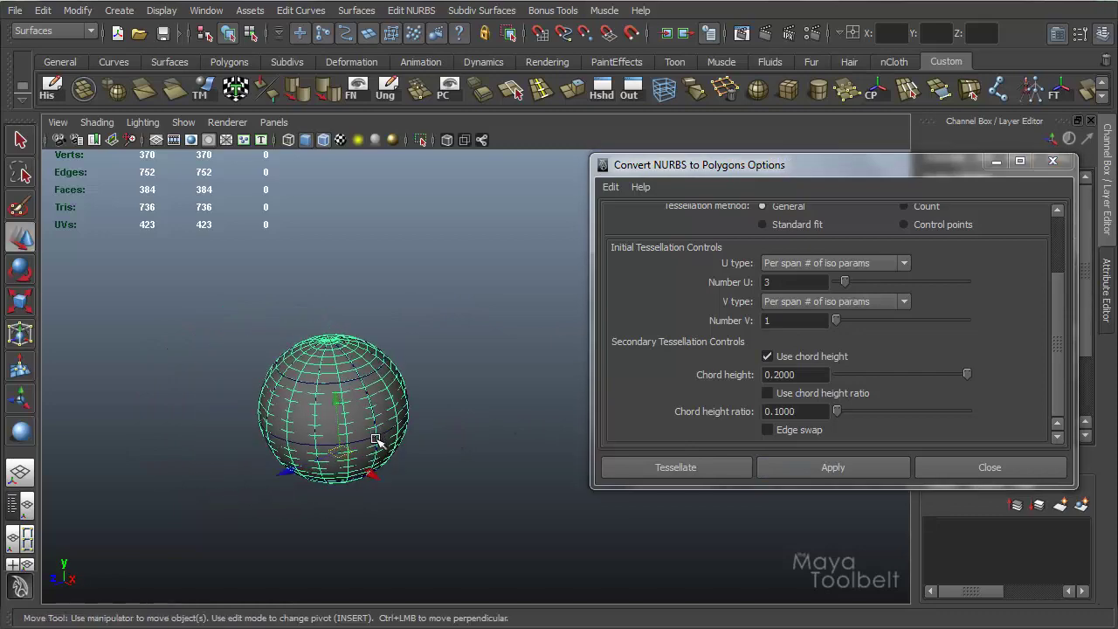
drag(372, 472, 519, 533)
- Convert the NURBS sphere again with Use chord height disabled and move the new mesh away from it
alt+drag(503, 365, 288, 369)
click(288, 370)
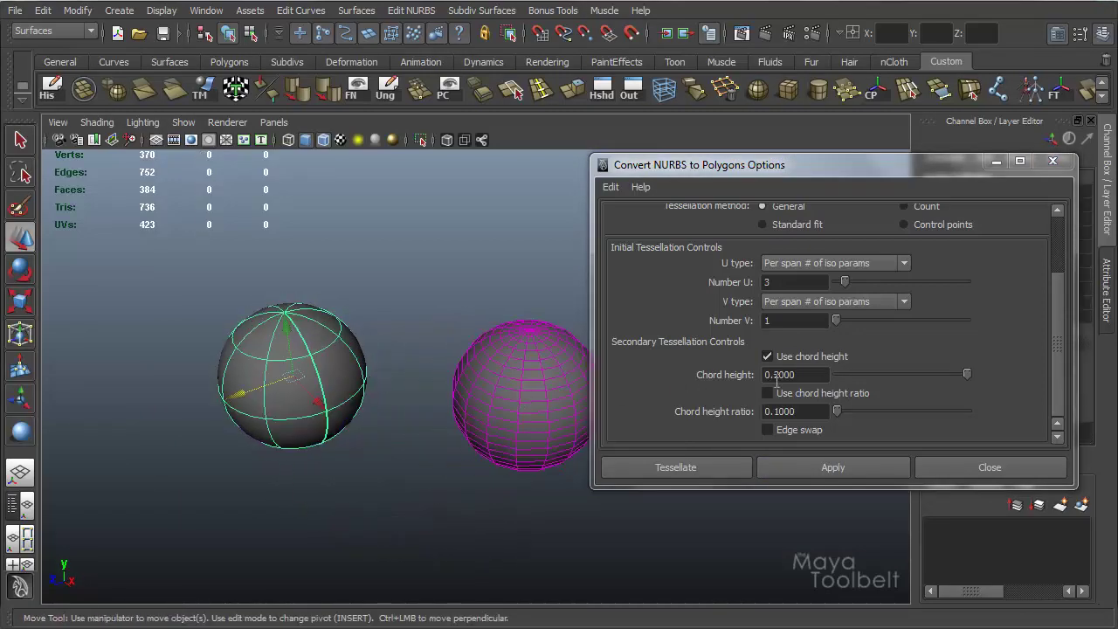
click(767, 356)
click(835, 467)
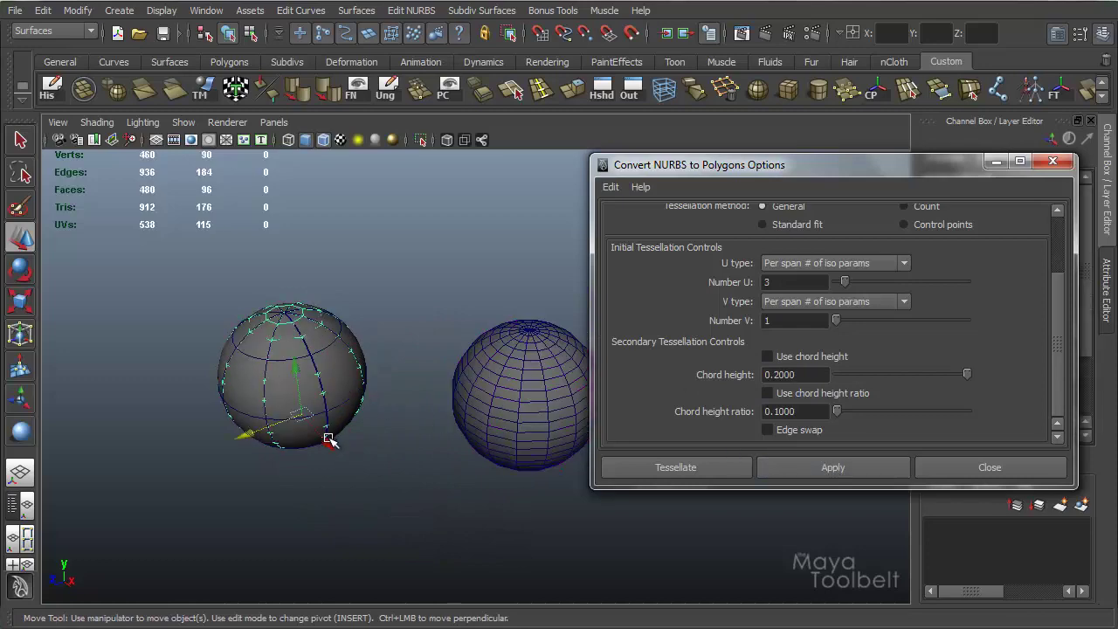
alt+drag(324, 440, 456, 450)
- Compare the meshes converted with and without chord height, and delete both of them
click(456, 449)
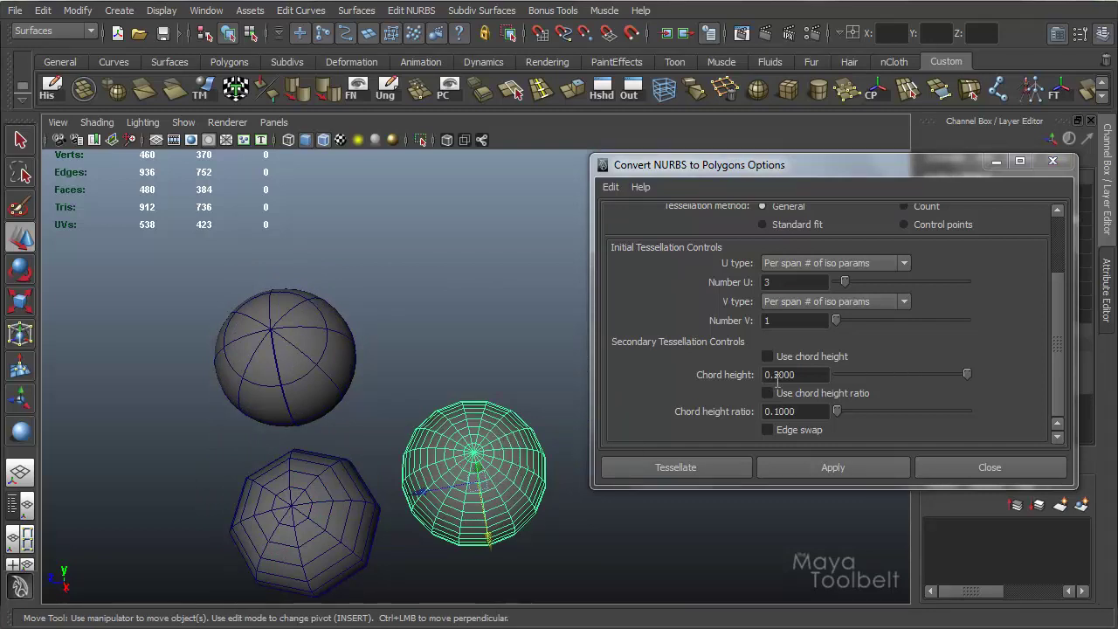
click(284, 502)
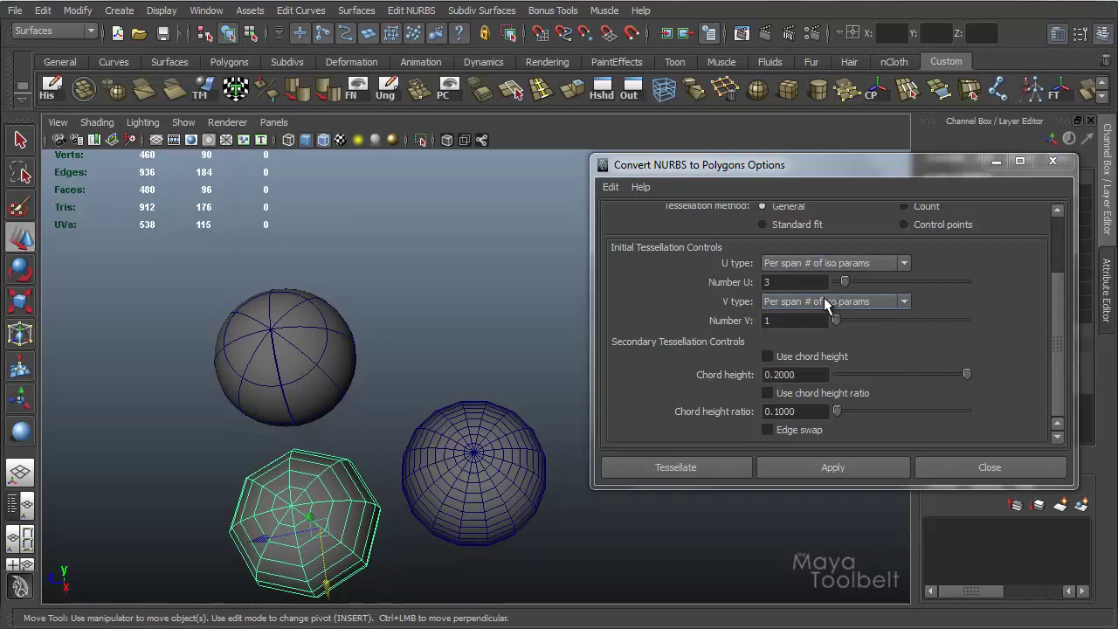
alt+drag(387, 392, 424, 380)
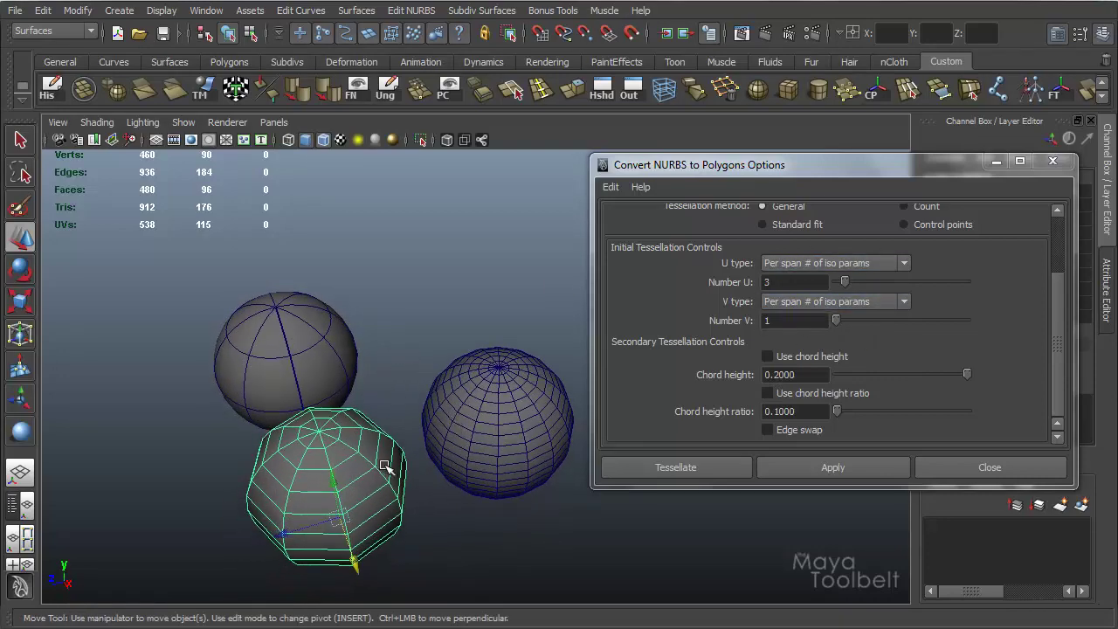
click(428, 409)
click(345, 439)
key(Delete)
click(503, 459)
key(Delete)
- Convert the NURBS sphere with Use chord height ratio enabled and move the resulting mesh aside
click(343, 365)
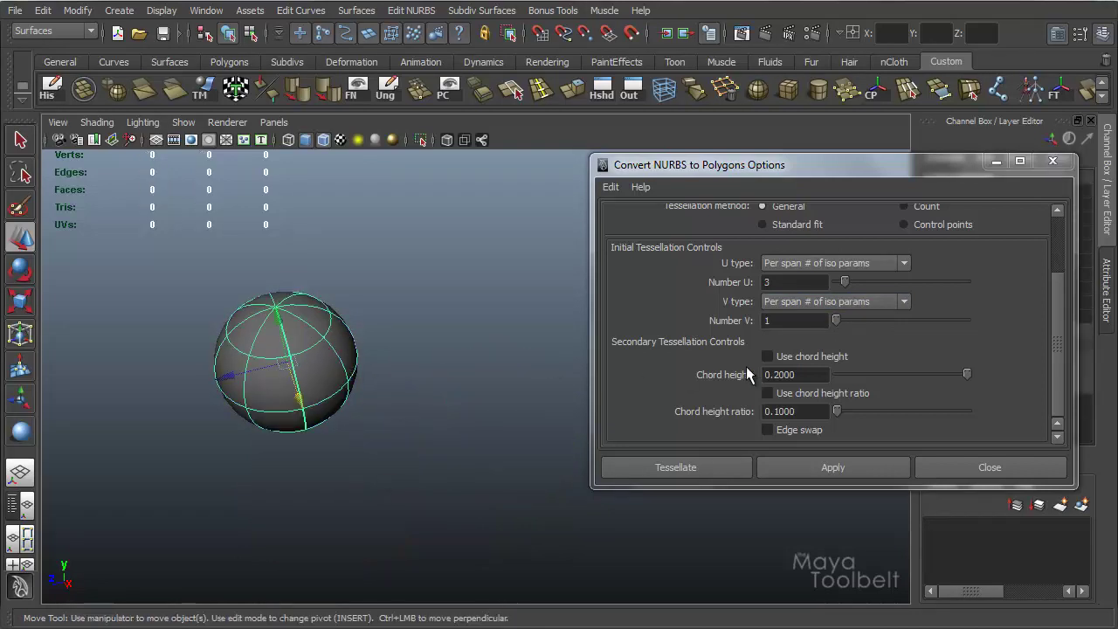
click(780, 392)
click(793, 462)
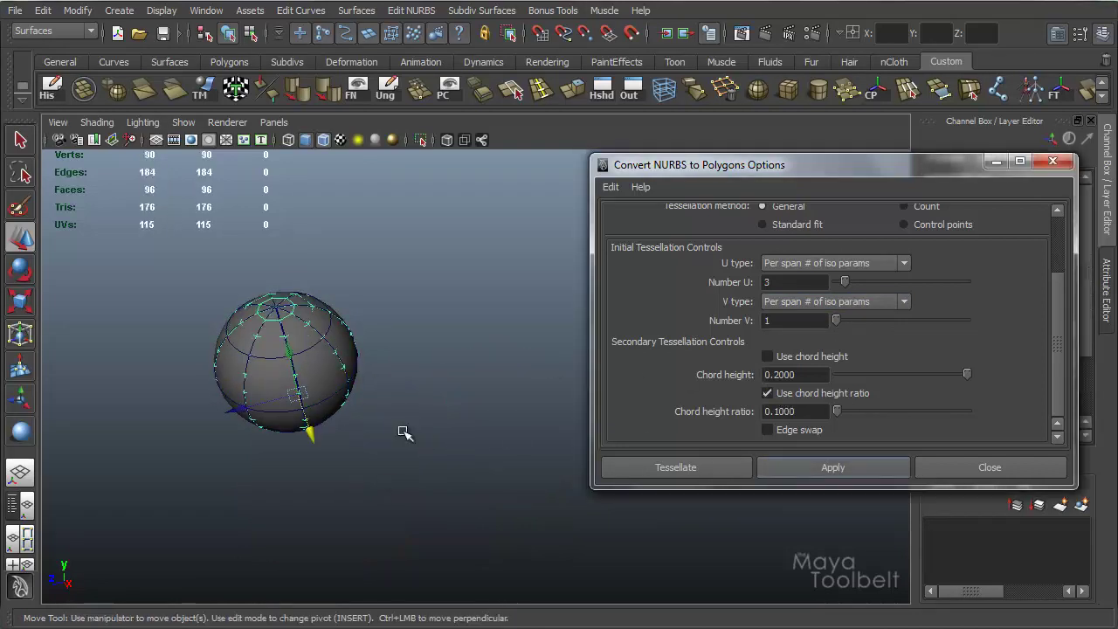
drag(323, 440, 471, 427)
- Convert the NURBS sphere with Use chord height ratio disabled and move this mesh out for comparison
click(767, 393)
click(262, 357)
click(674, 460)
drag(305, 429, 445, 441)
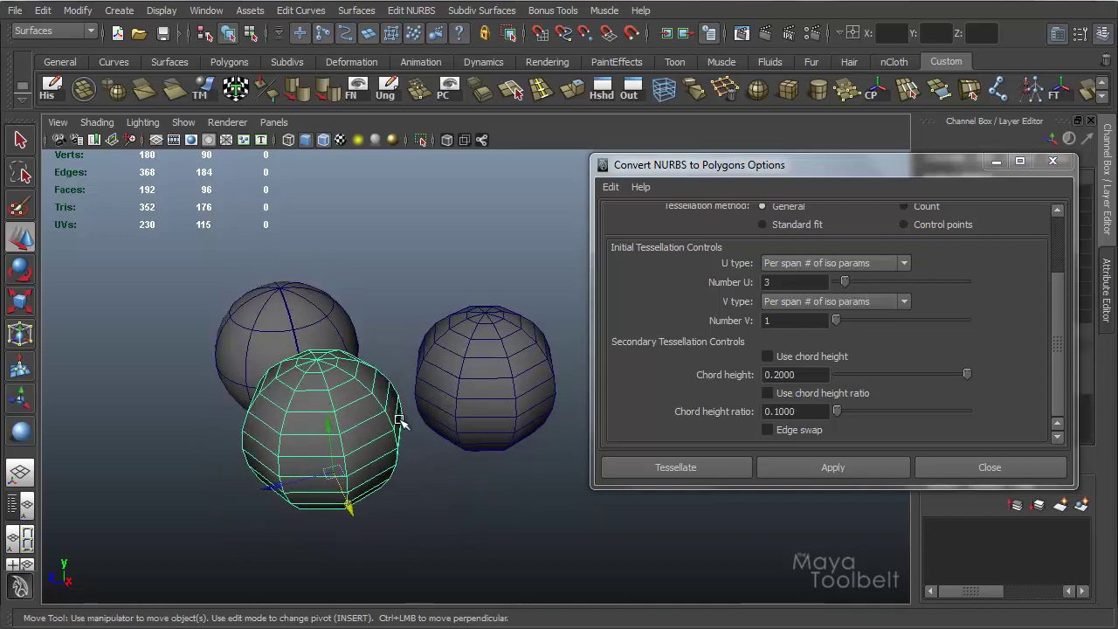
- Delete the two meshes made for the chord height ratio comparison
key(Delete)
click(531, 374)
key(Delete)
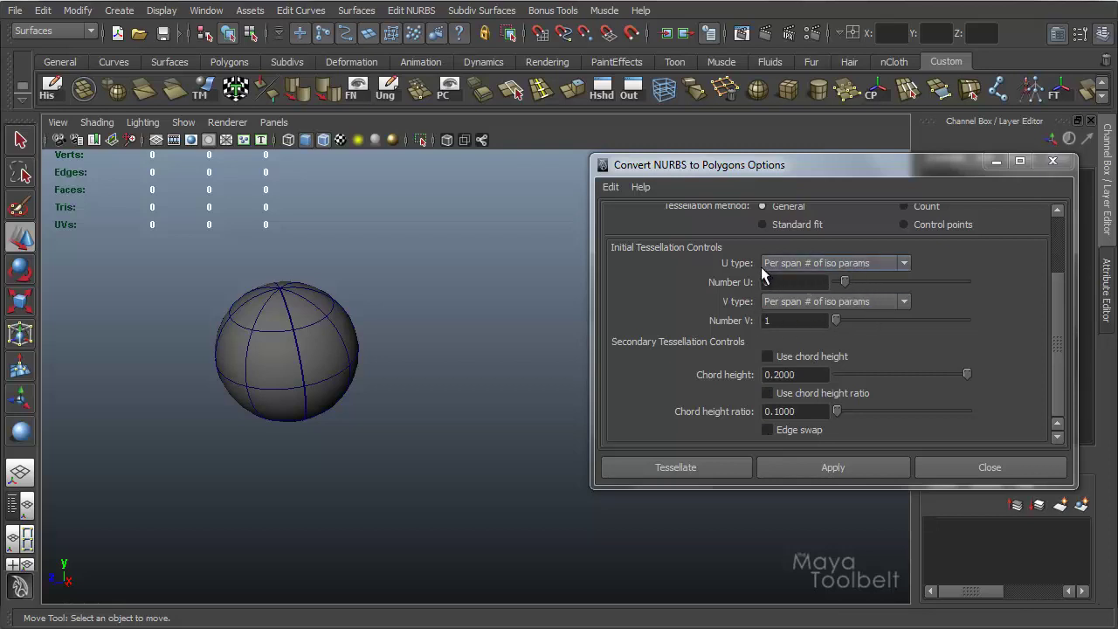
click(788, 263)
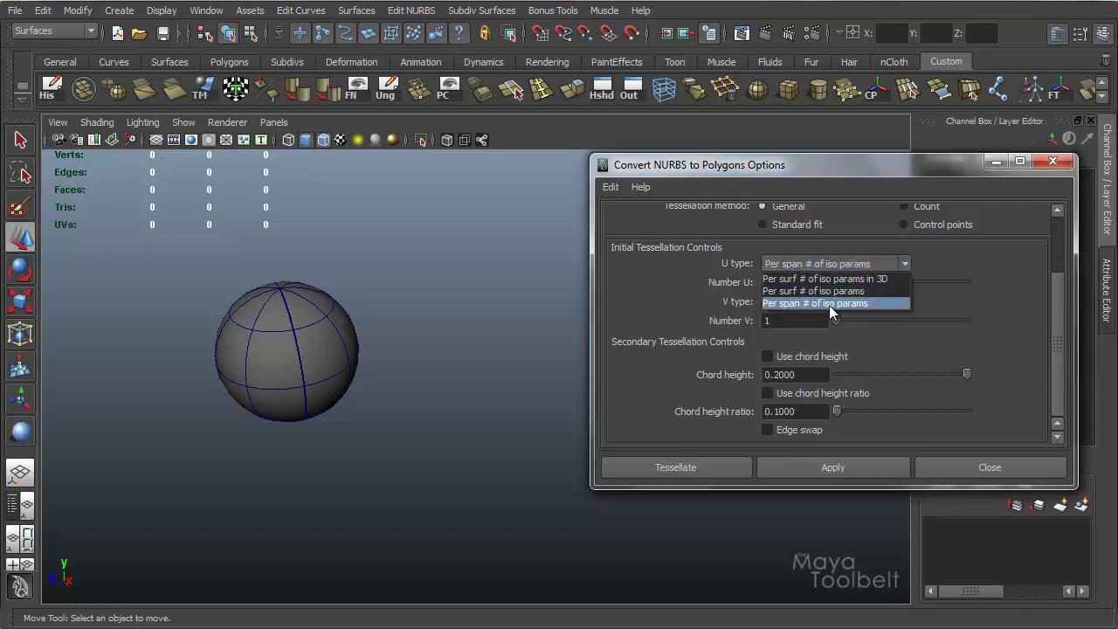
click(862, 304)
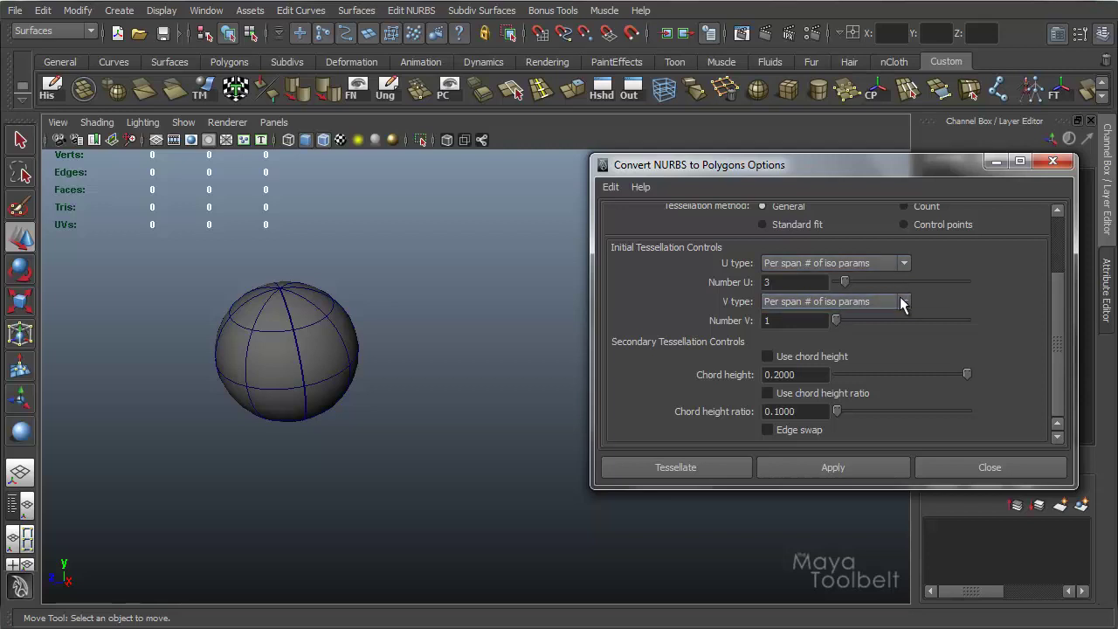
click(900, 302)
click(881, 343)
scroll(953, 324, up, 3)
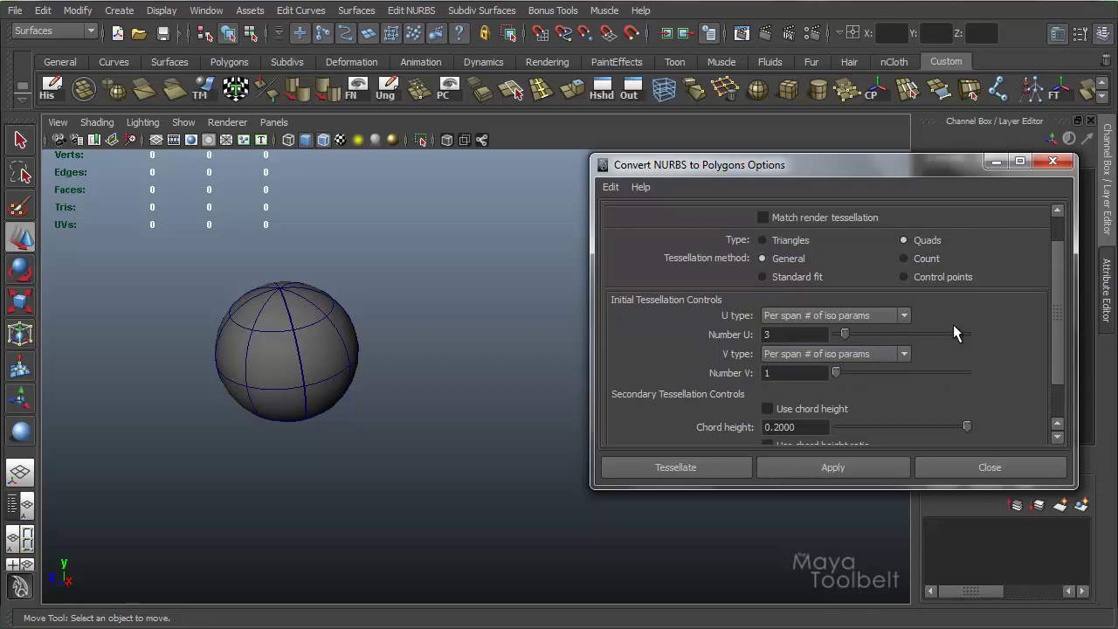
- Set both the U type and the V type of the initial tessellation controls to Per surf # of iso params
click(904, 316)
click(905, 315)
click(905, 315)
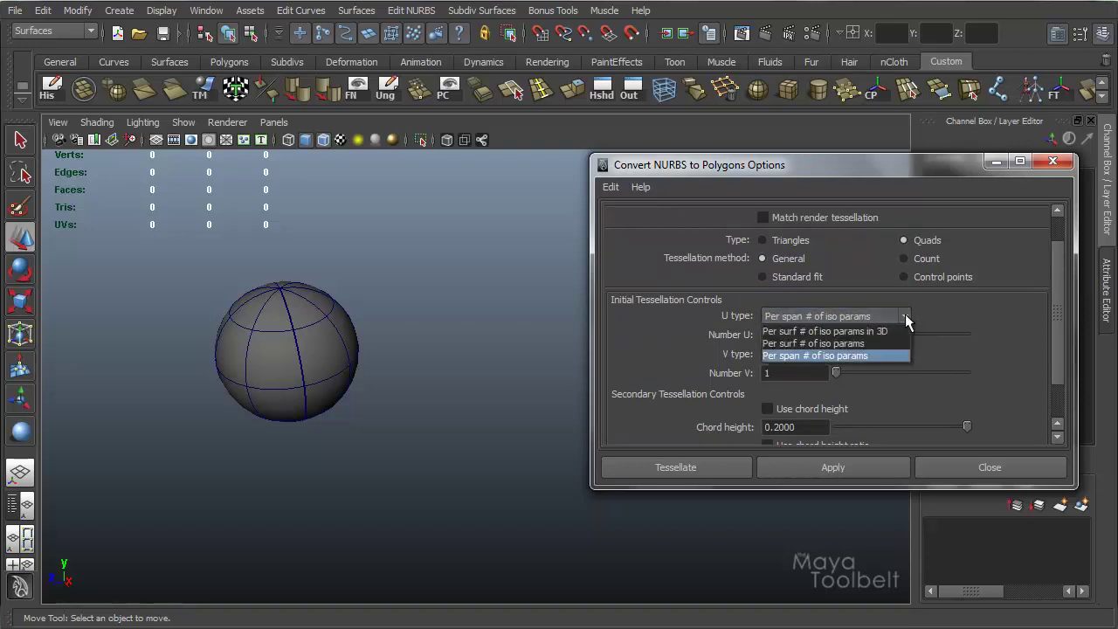
click(840, 345)
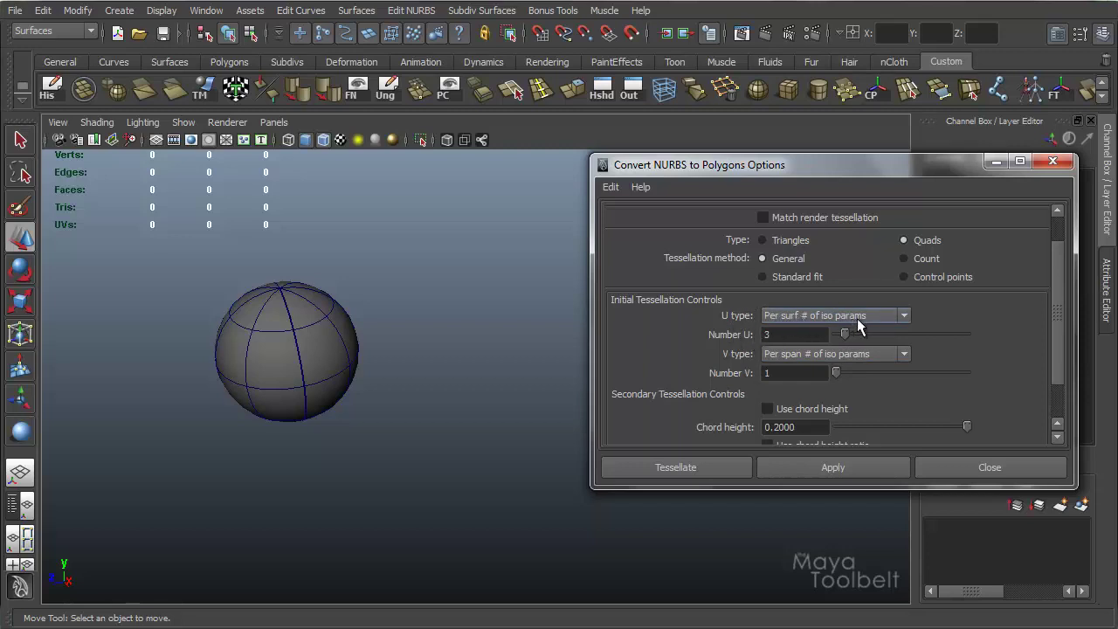
click(896, 358)
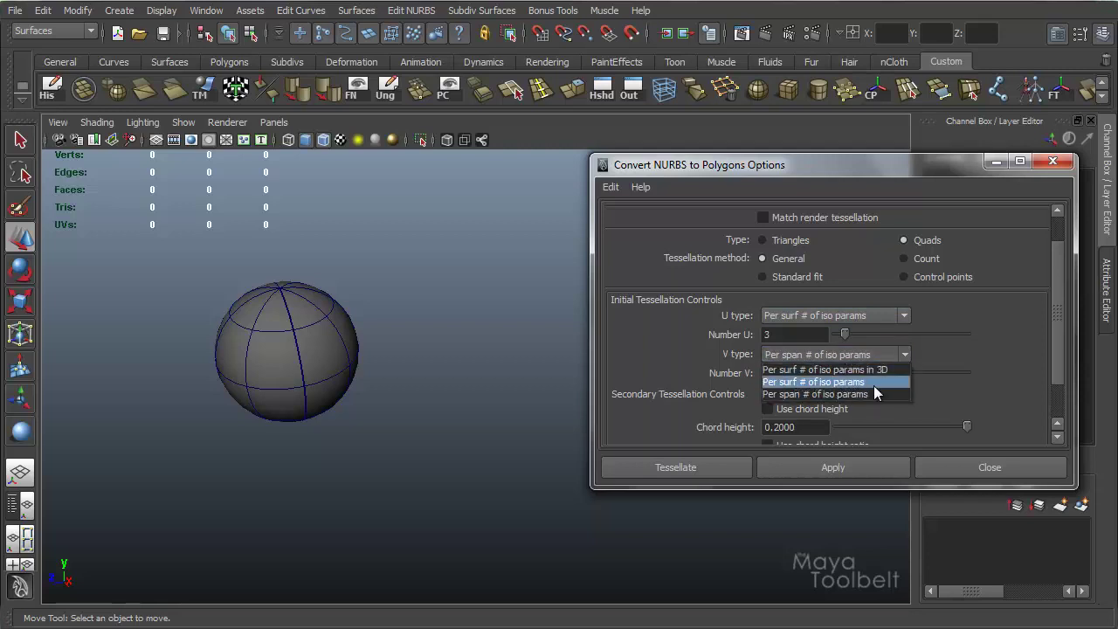
click(848, 382)
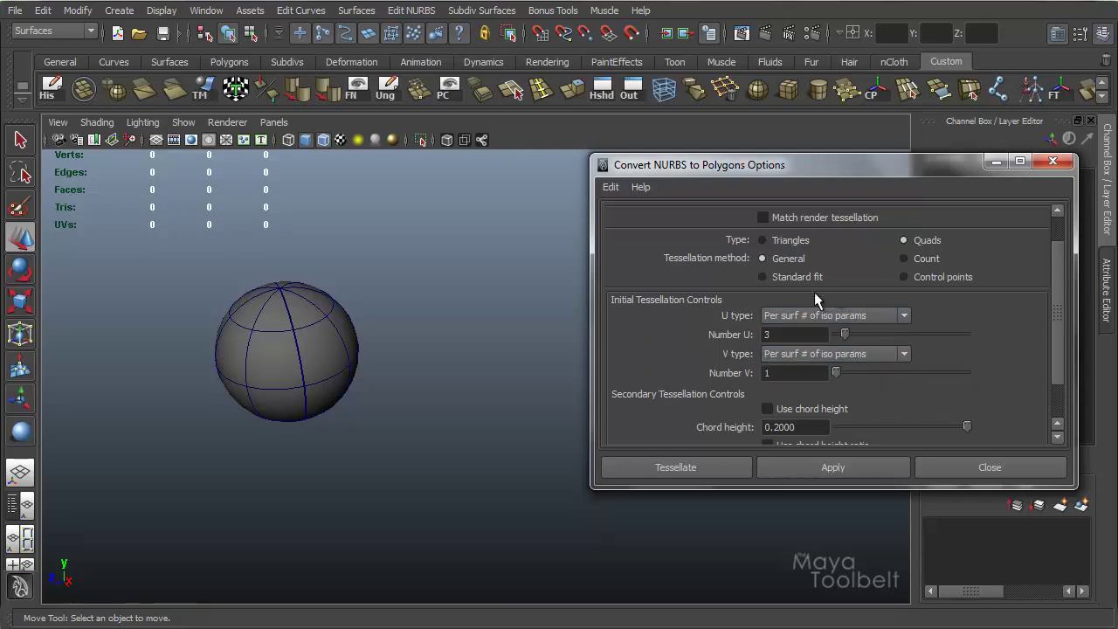
- Go through the Standard fit and Count tessellation methods in the conversion options and select Control points
scroll(888, 353, up, 1)
drag(1063, 296, 1074, 255)
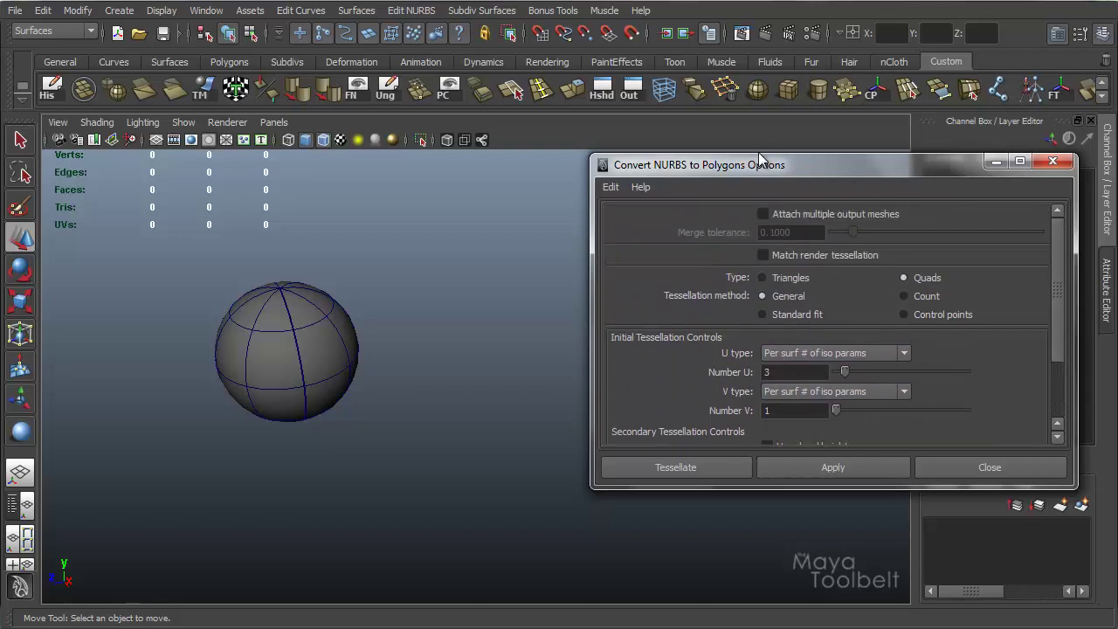
drag(773, 166, 740, 93)
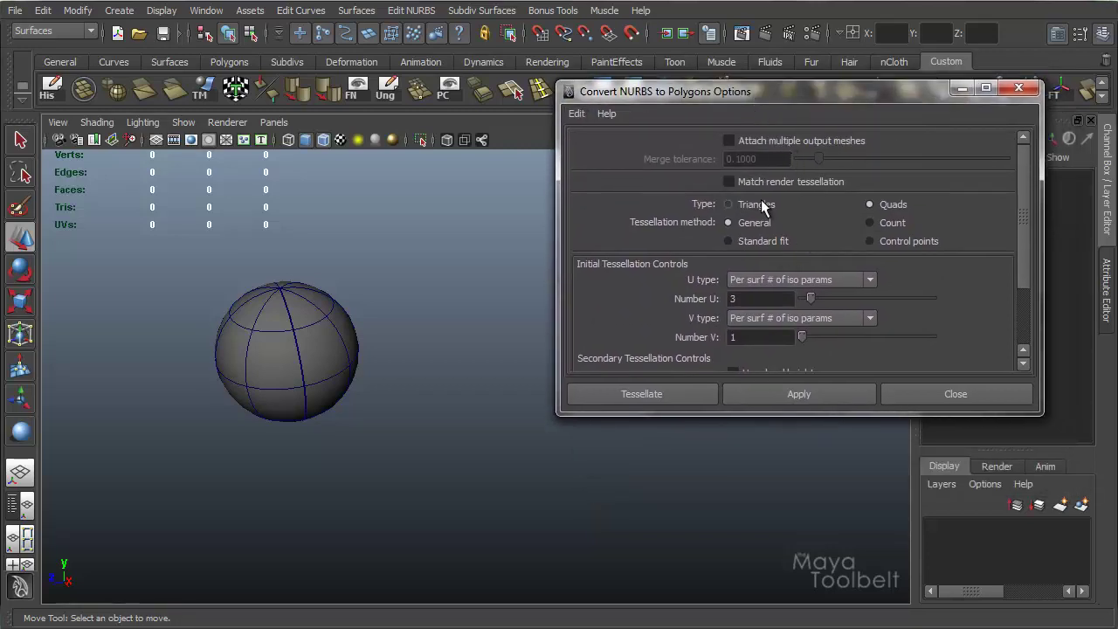
click(734, 241)
click(884, 224)
click(877, 238)
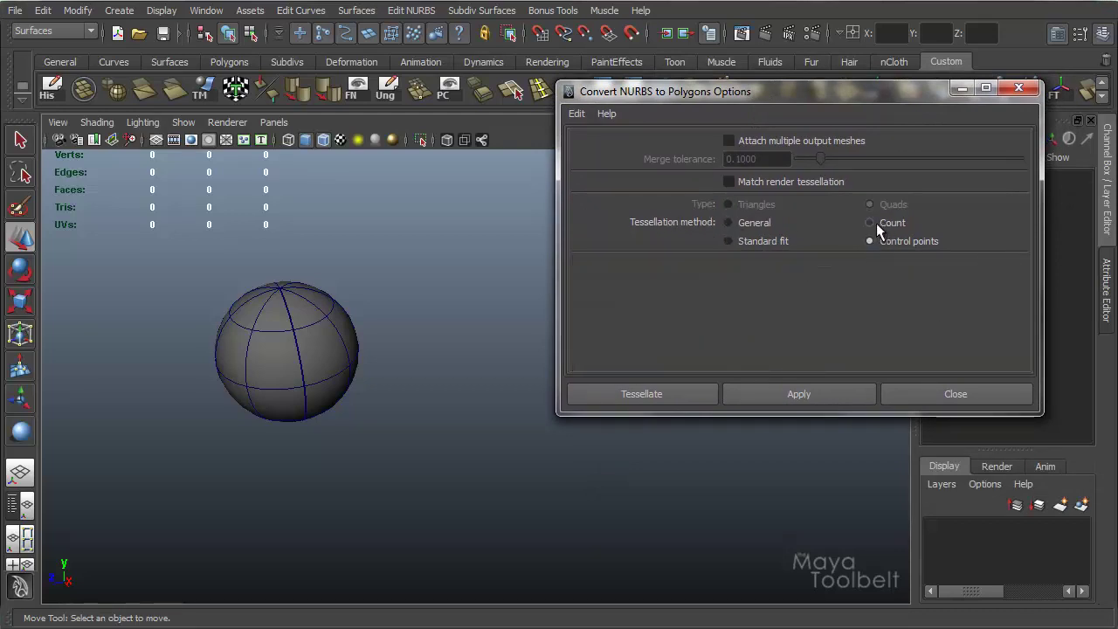
- Compare the settings offered by the General, Standard fit and Count tessellation methods in the conversion options
click(876, 223)
click(744, 223)
click(749, 238)
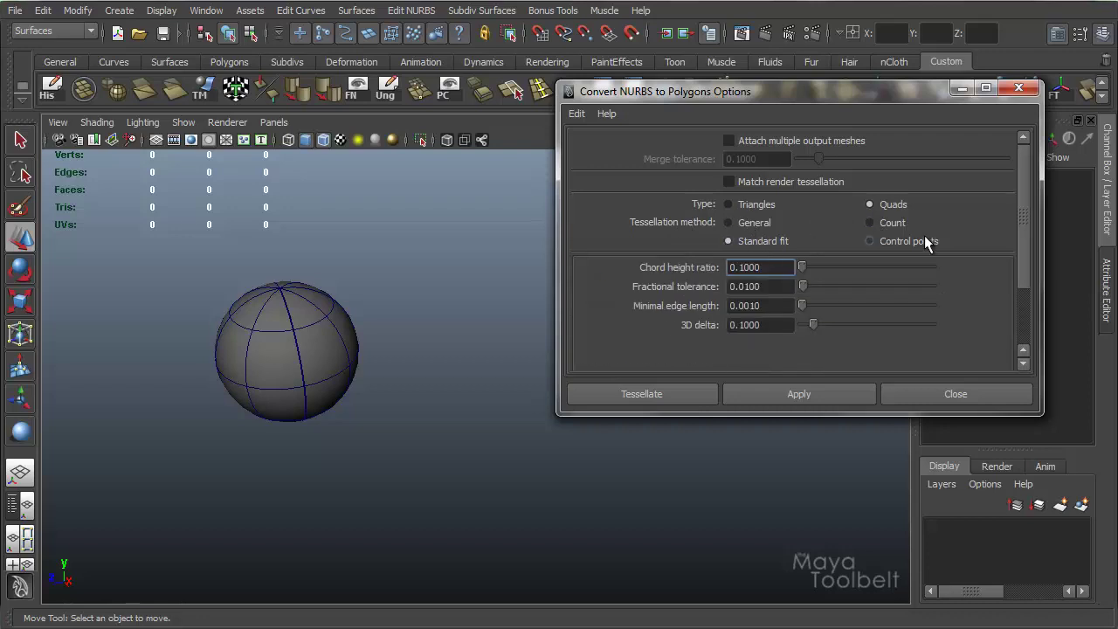
click(881, 223)
click(762, 222)
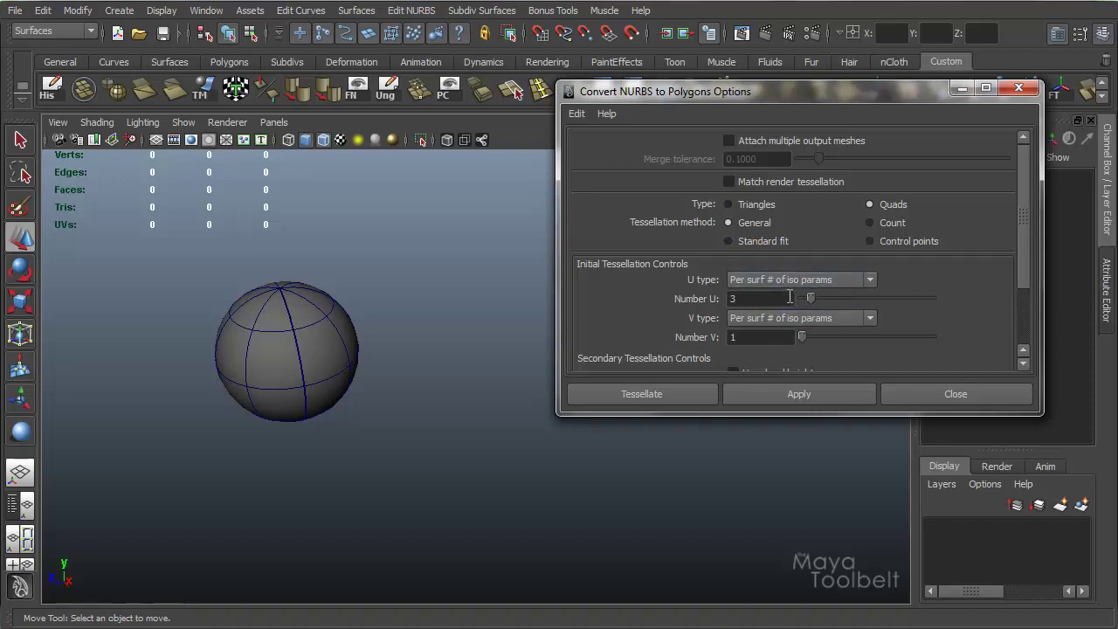
click(756, 241)
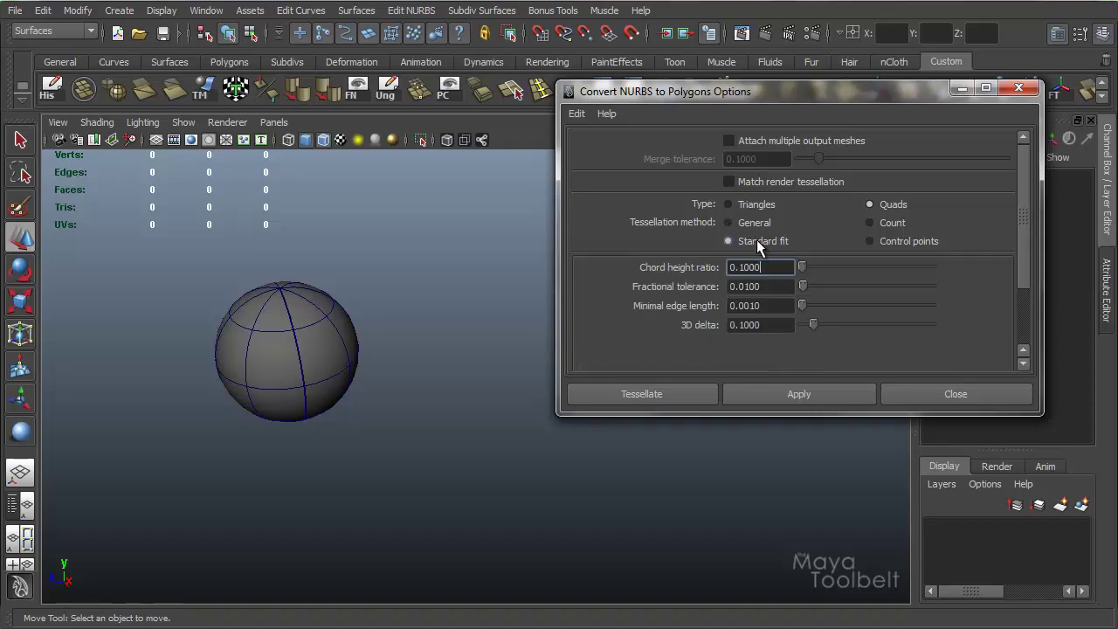
click(895, 224)
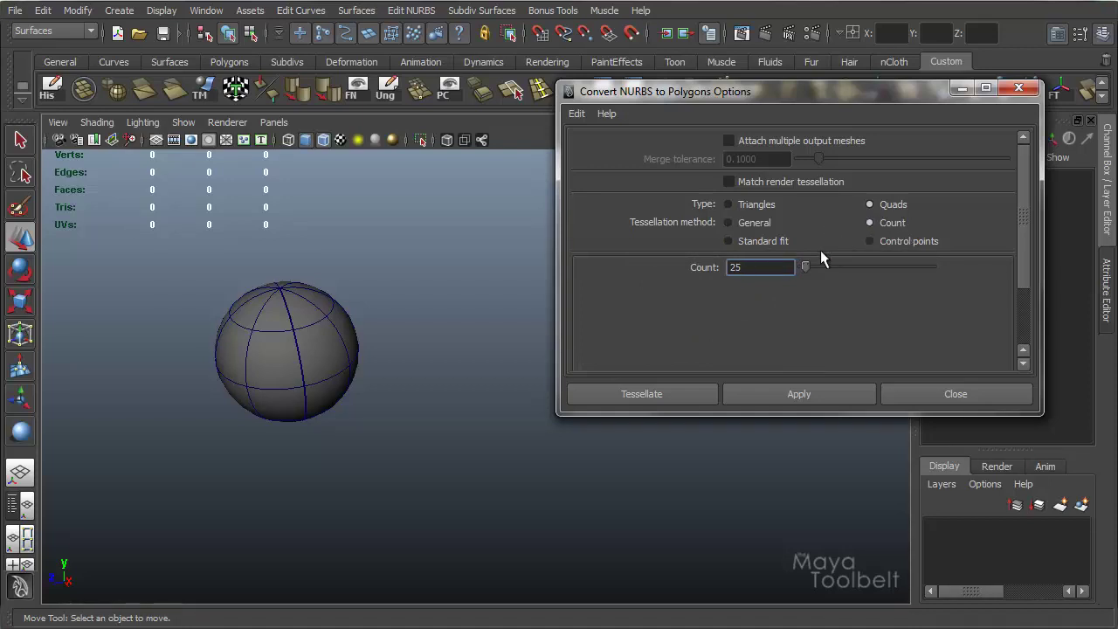
click(760, 269)
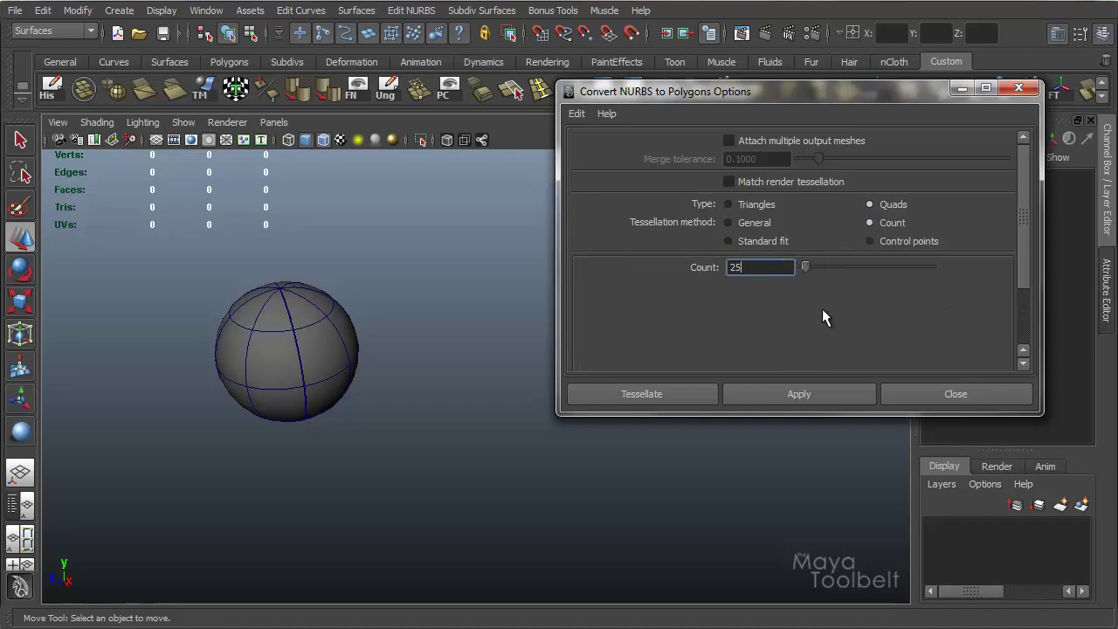
- Select the Control points tessellation method and display the control vertices of the NURBS sphere
click(912, 239)
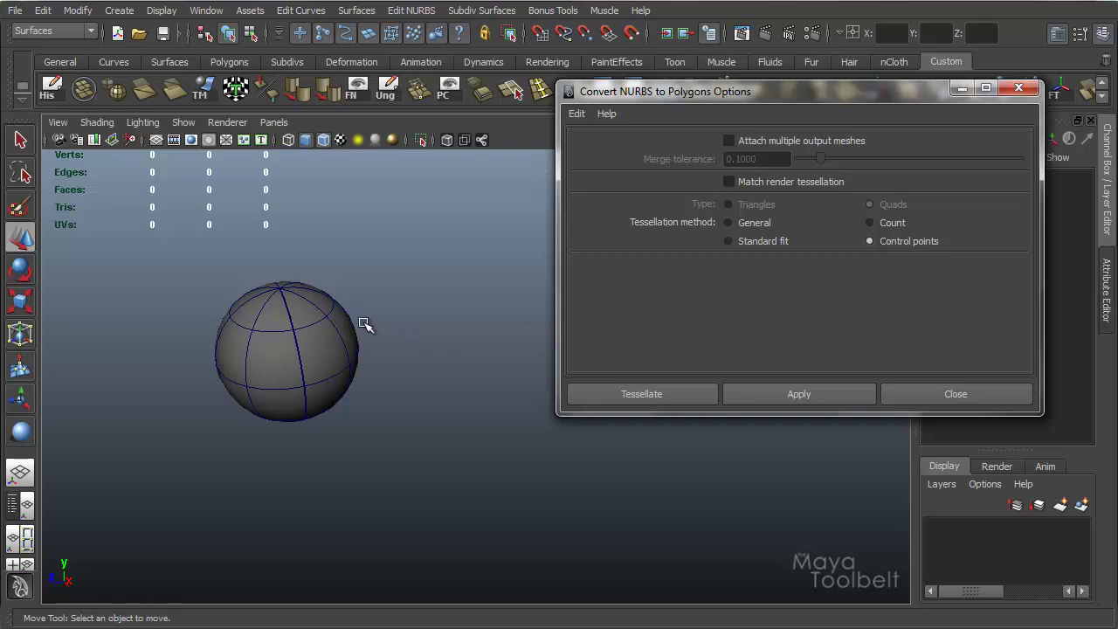
right_drag(325, 332, 278, 335)
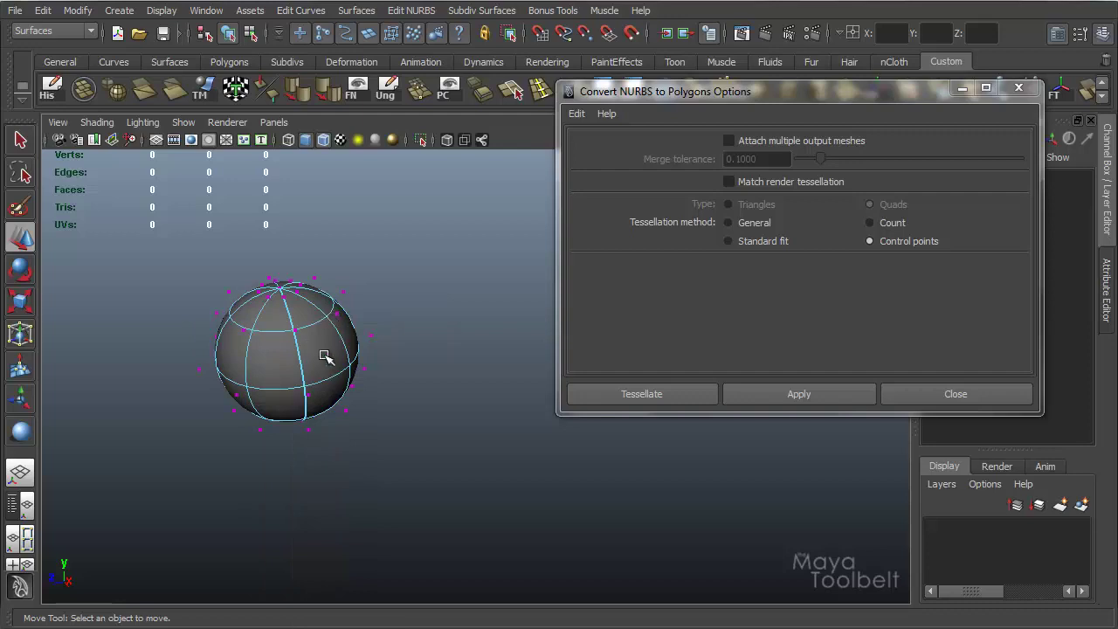
alt+drag(324, 362, 379, 324)
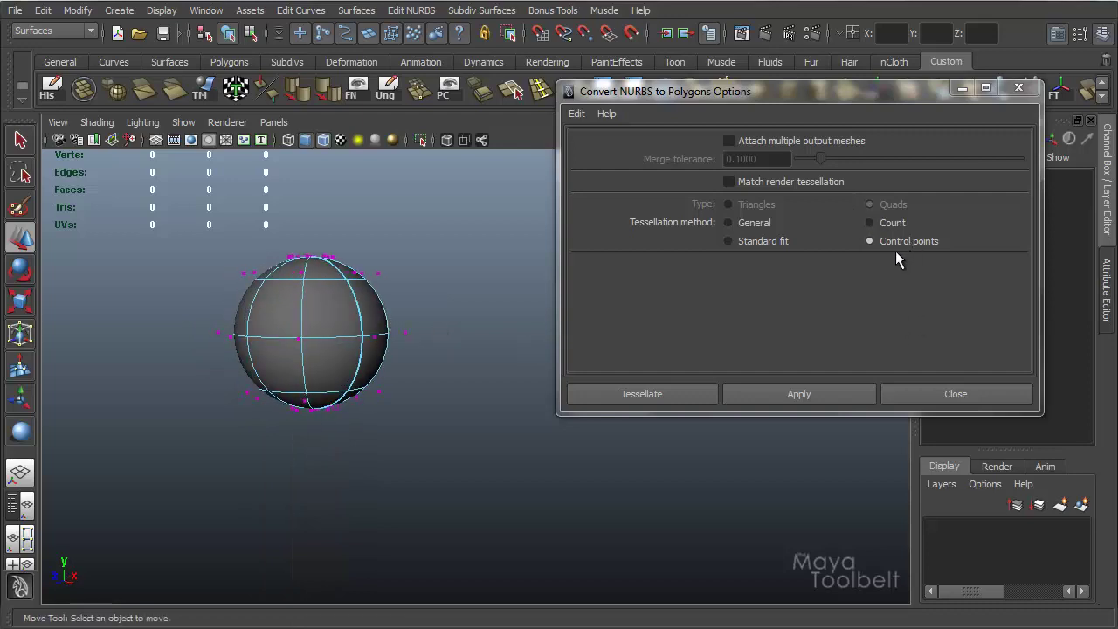
- Review the Standard fit settings against the sphere, and look through the settings of the General tessellation method
click(753, 241)
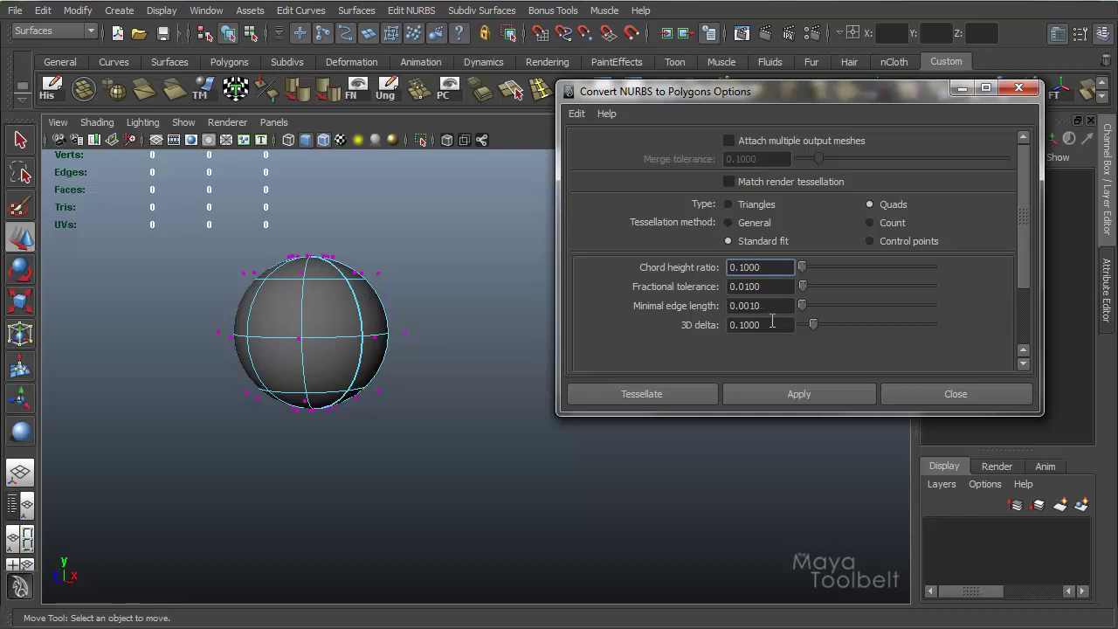
alt+drag(532, 305, 431, 304)
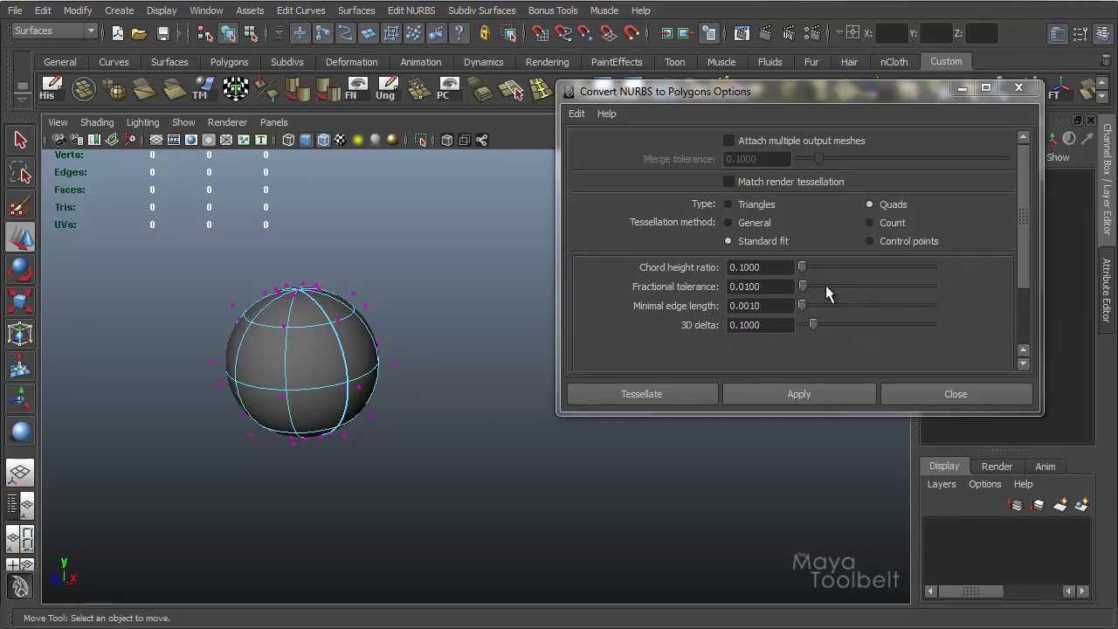
click(728, 223)
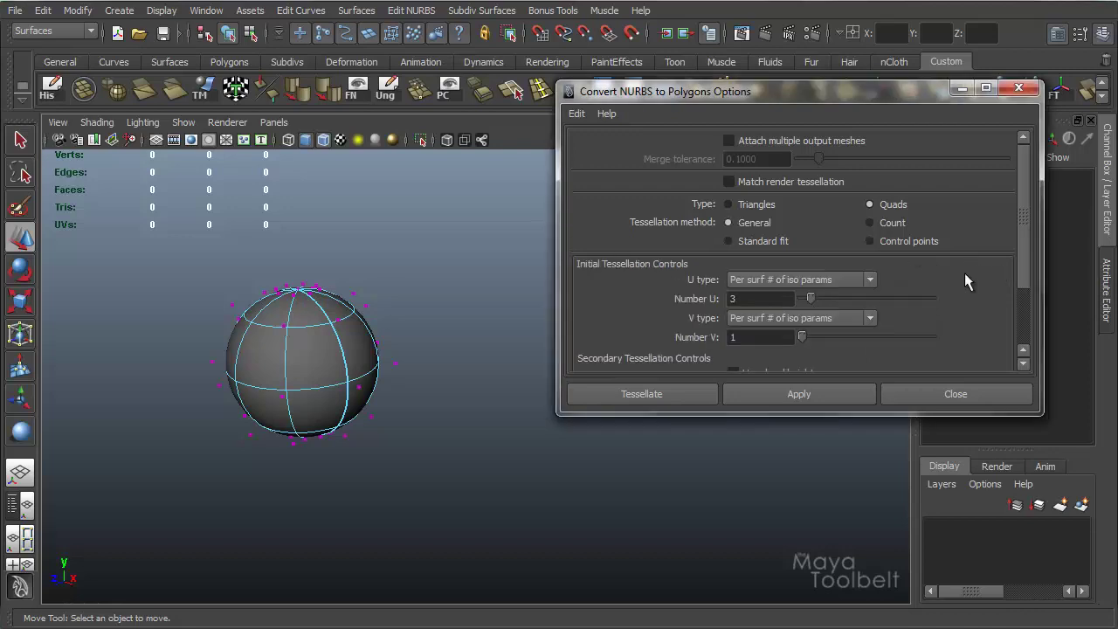
scroll(964, 273, down, 3)
scroll(954, 273, up, 3)
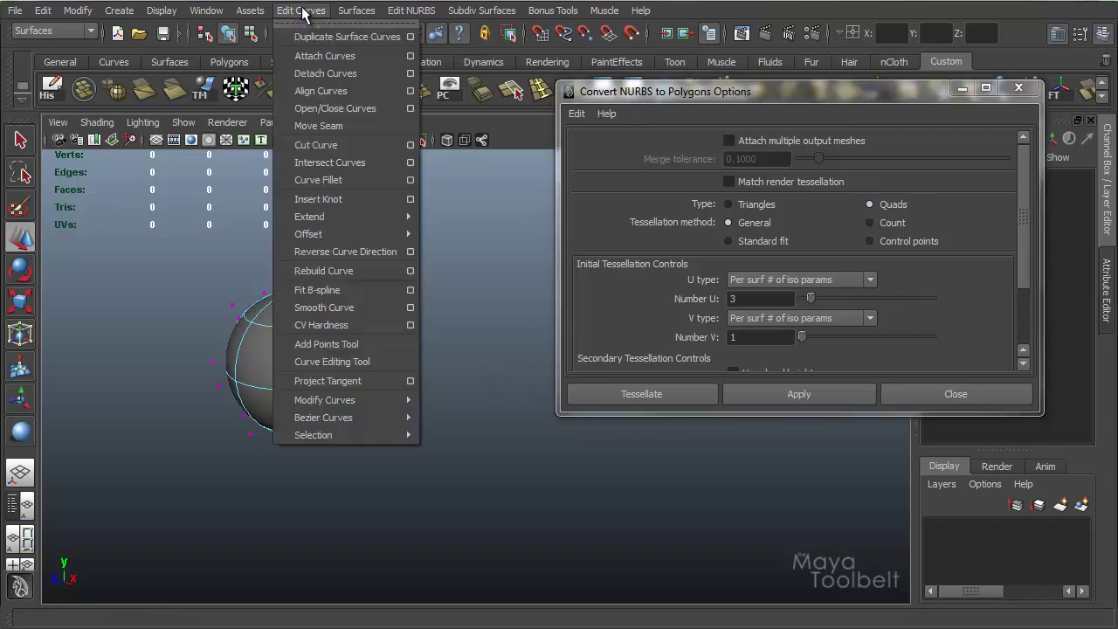
- Open the options of the Revolve surface command and reset them to their defaults
mouse_move(357, 10)
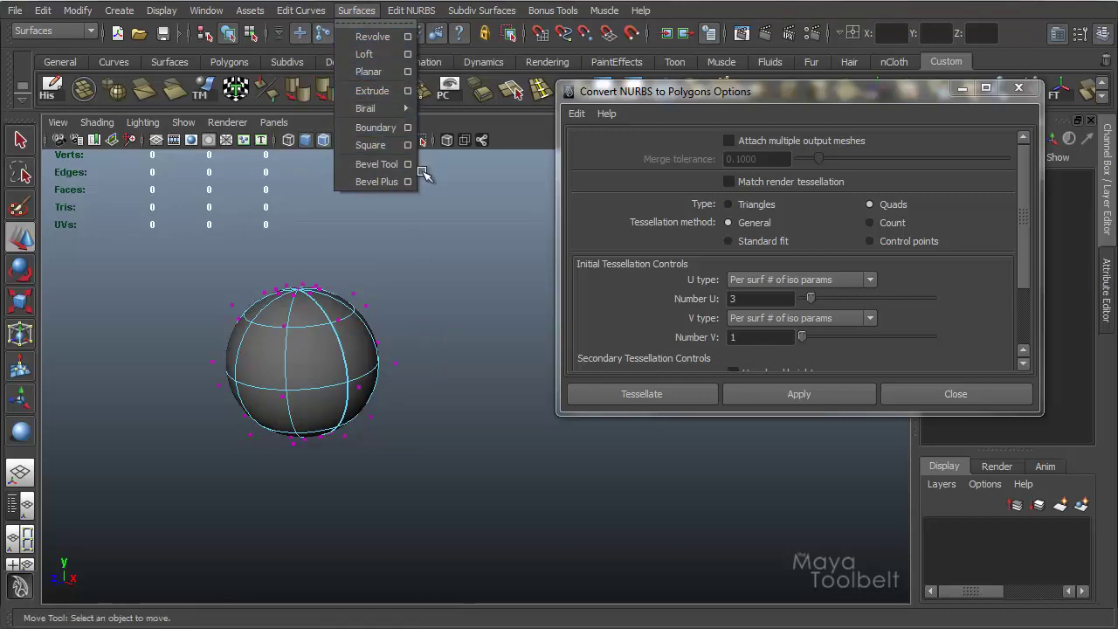
click(408, 36)
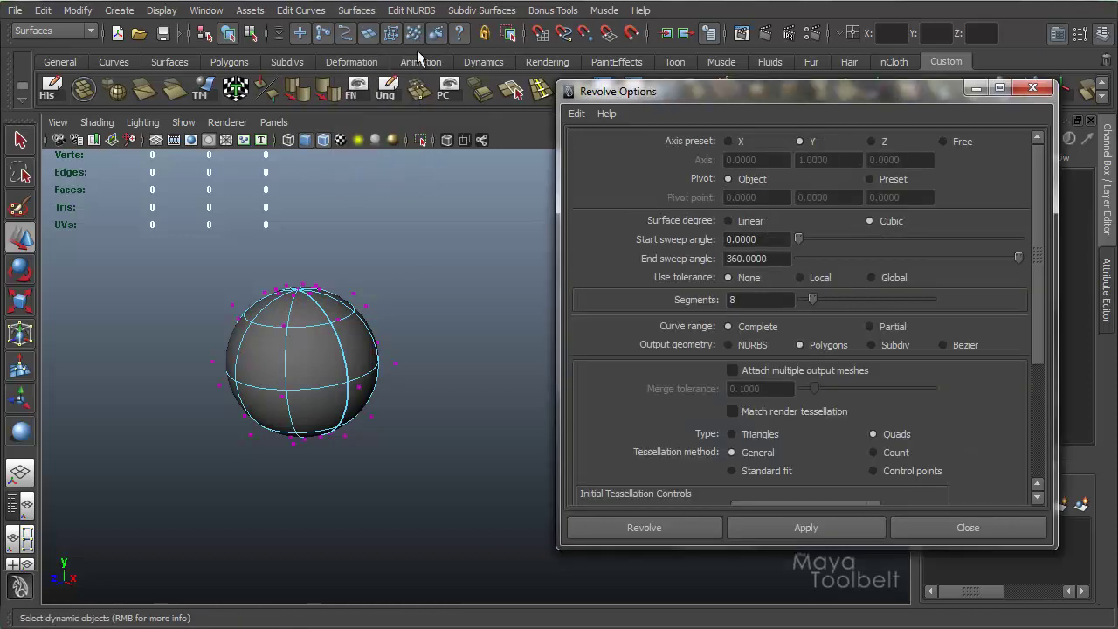
click(576, 114)
click(590, 148)
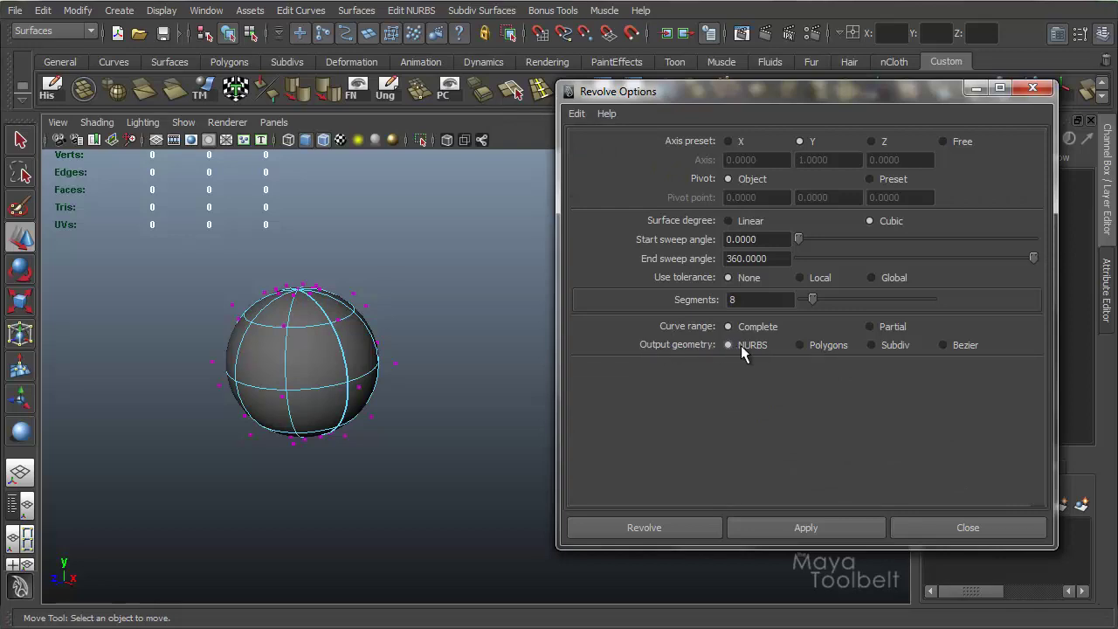
- Set the Revolve output geometry to Polygons, with type Quads and the General tessellation method
click(826, 345)
scroll(883, 380, down, 3)
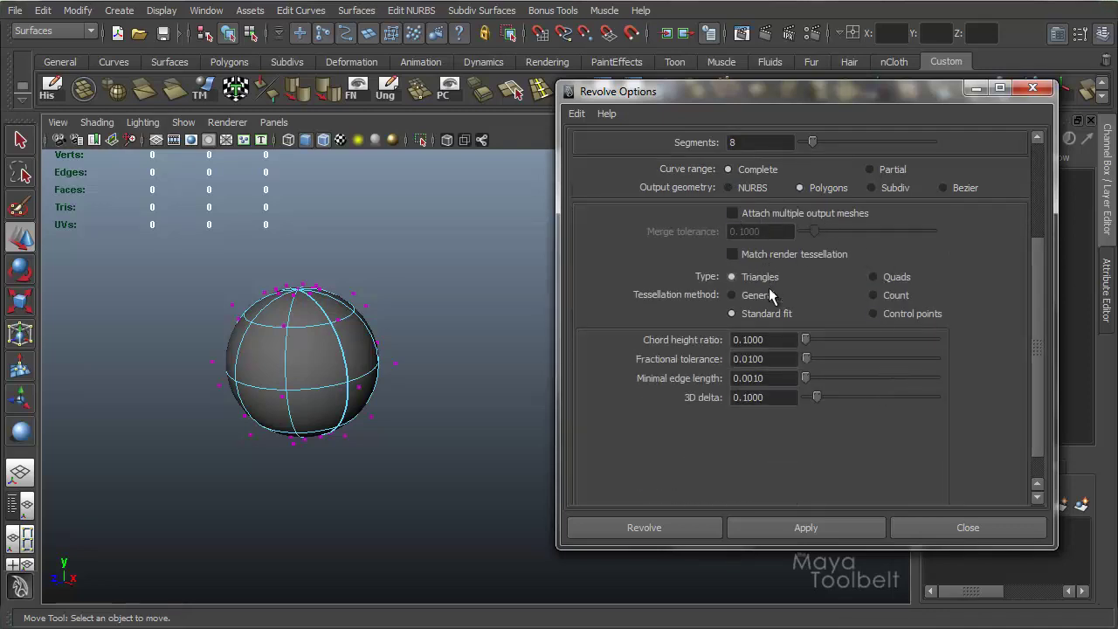
click(886, 276)
click(759, 294)
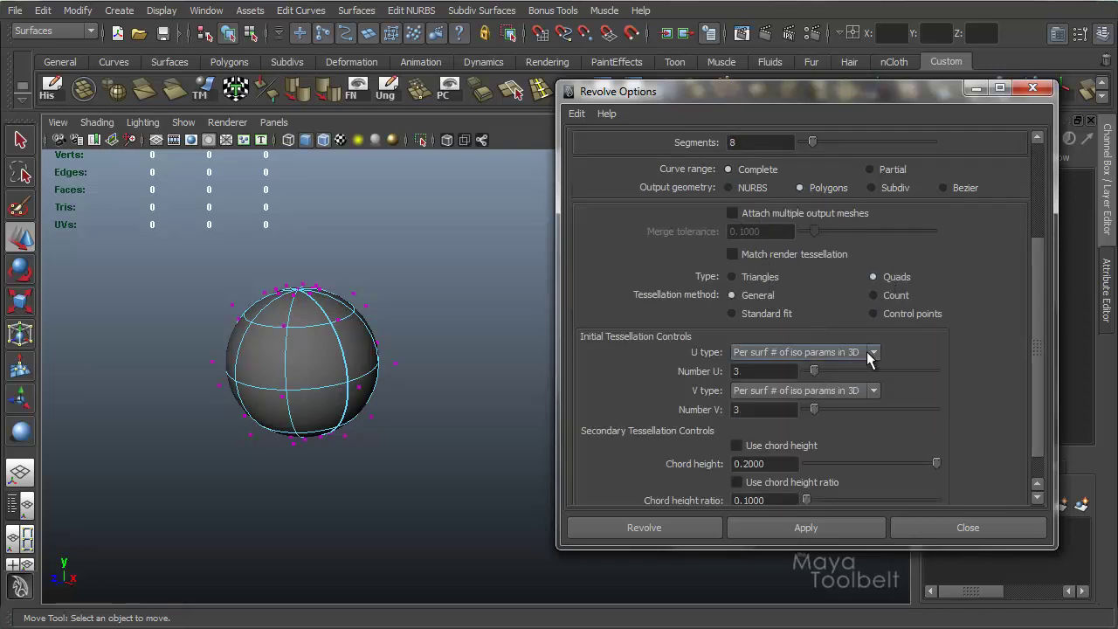
- Examine the polygon output section of the Revolve options, including the initial and secondary tessellation controls
scroll(824, 439, down, 1)
scroll(830, 429, up, 5)
scroll(834, 420, down, 5)
scroll(833, 418, up, 2)
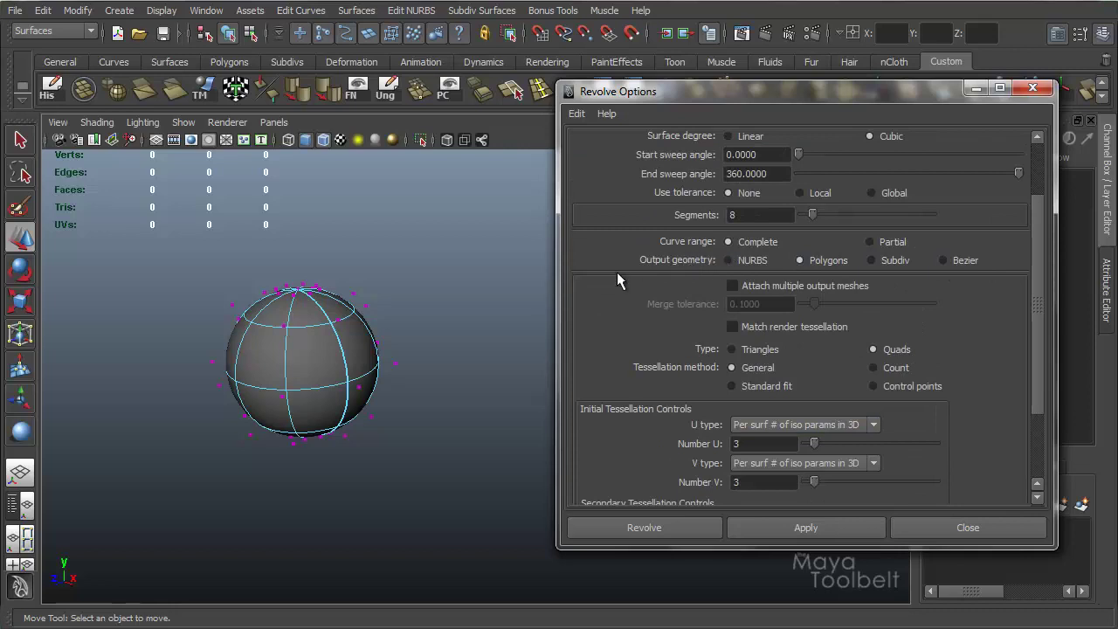
scroll(884, 378, down, 2)
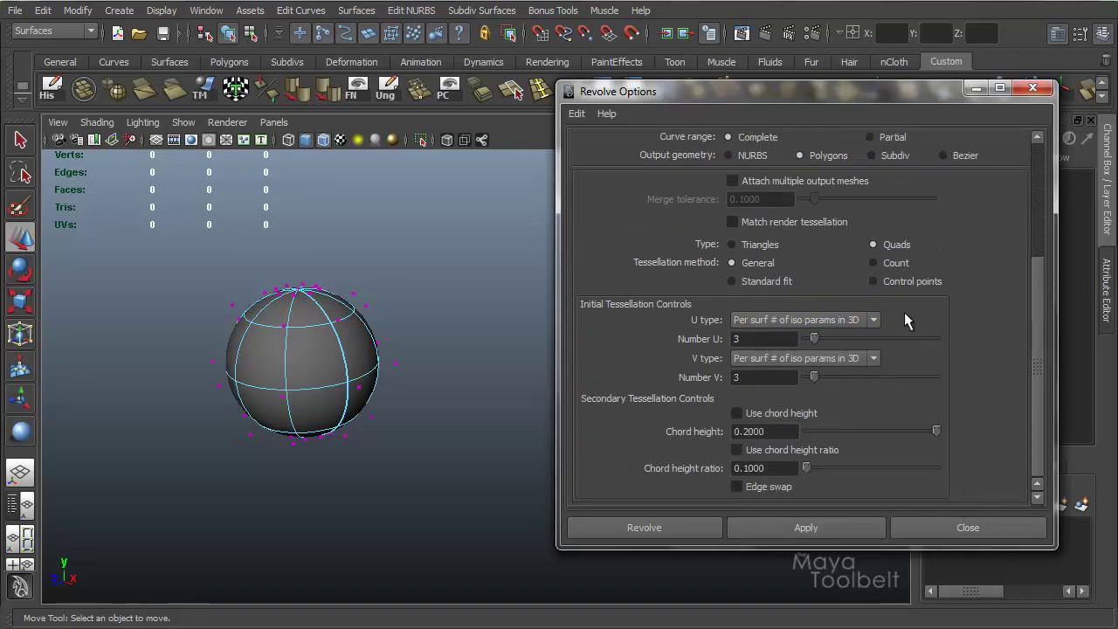
scroll(852, 289, up, 2)
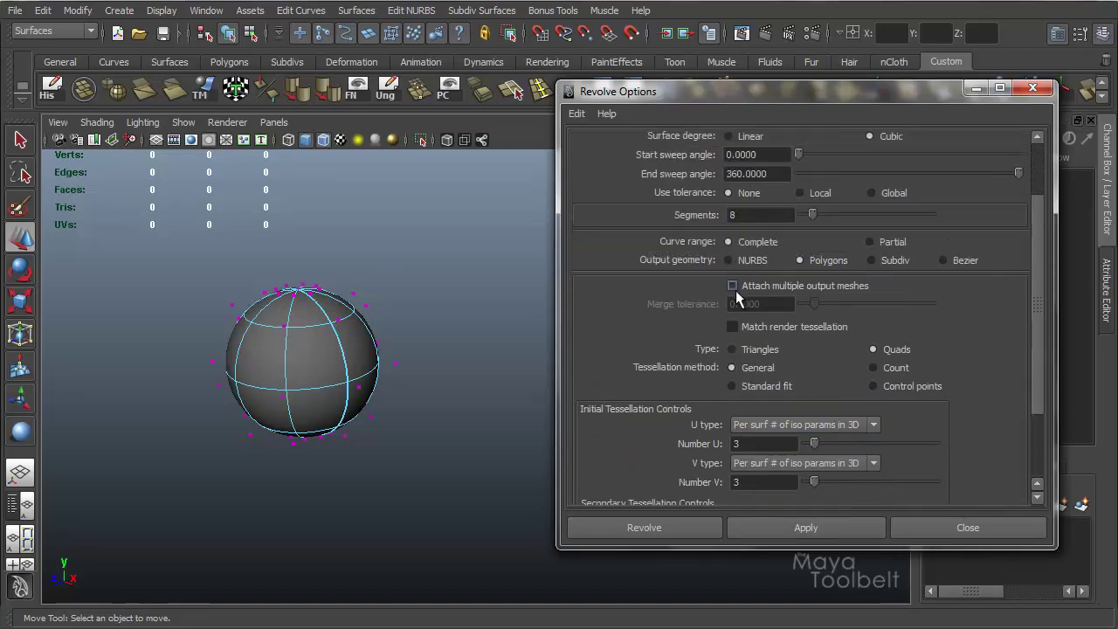
scroll(736, 293, up, 2)
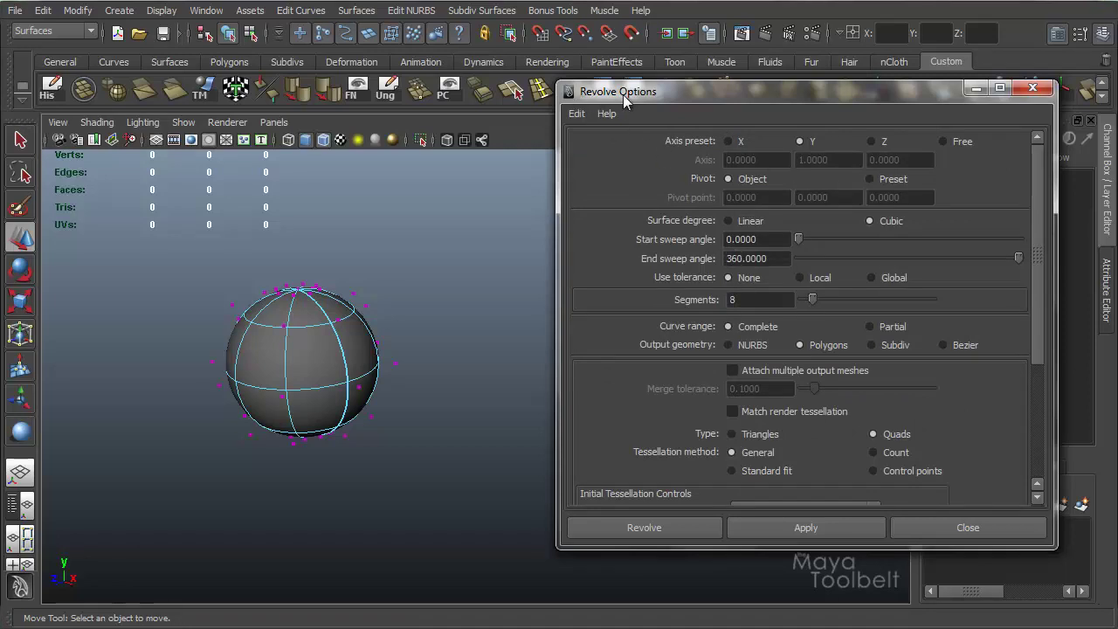
scroll(774, 413, down, 3)
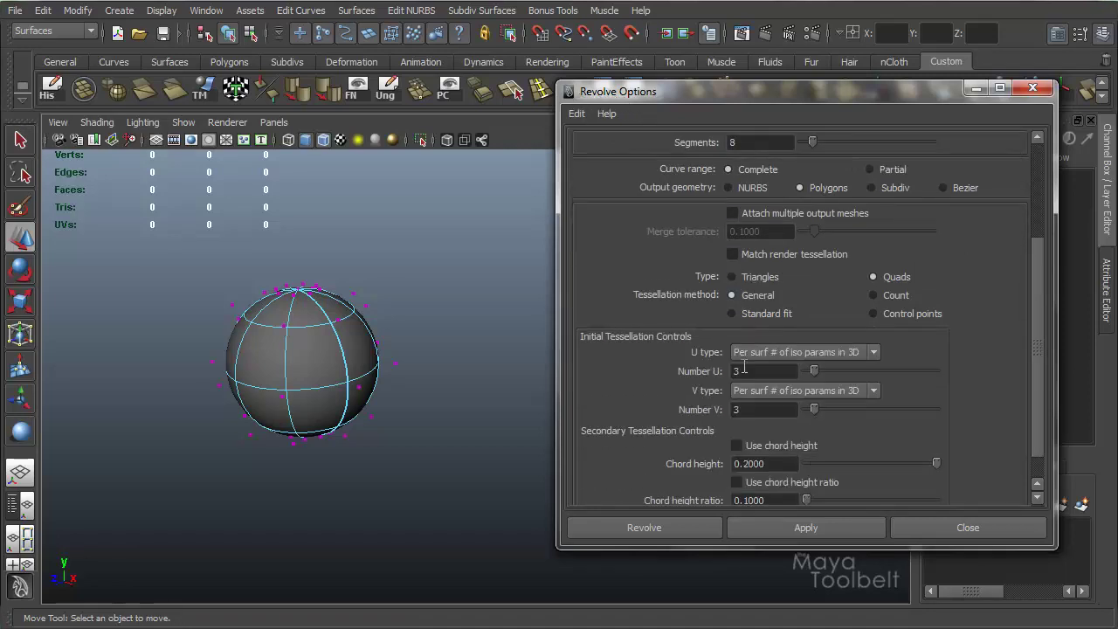
scroll(807, 294, down, 1)
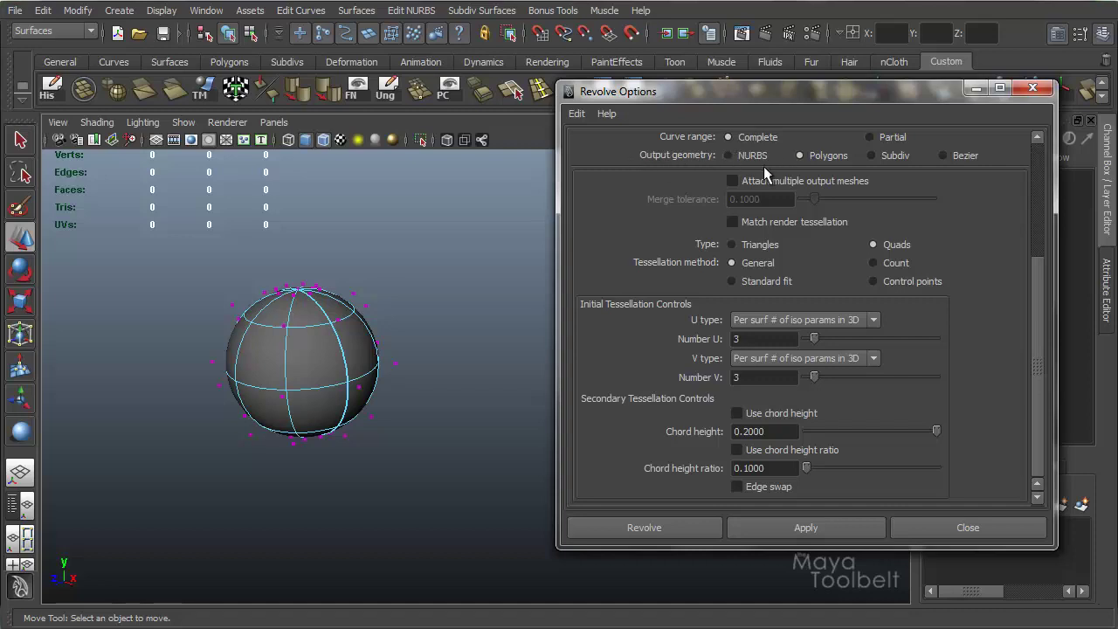
- Set the Revolve output geometry back to NURBS and close the Revolve options
click(728, 156)
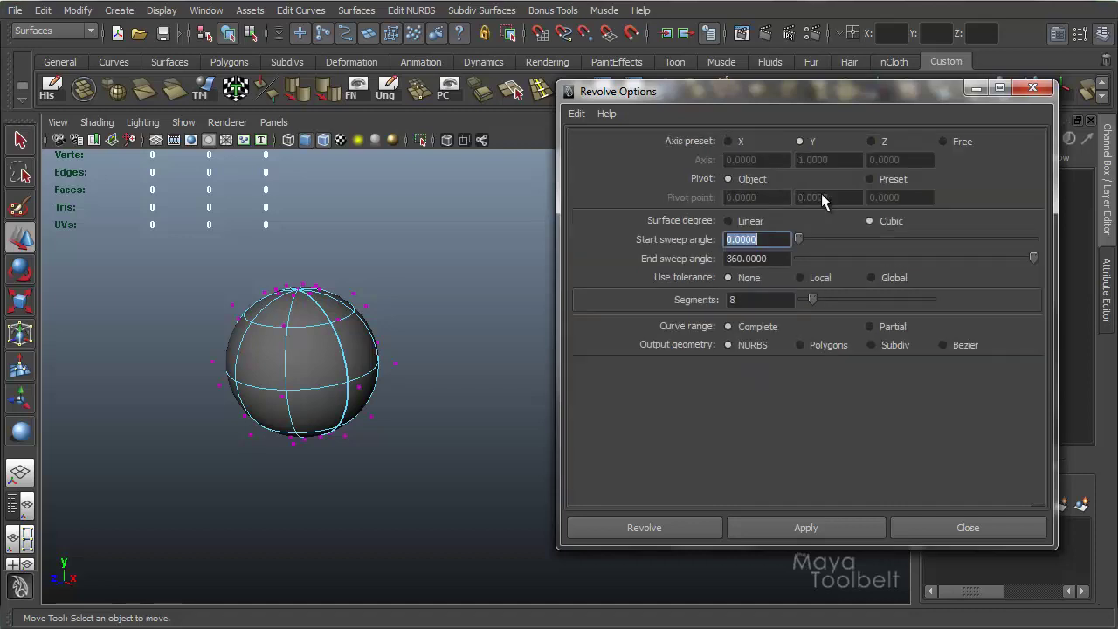
click(1034, 90)
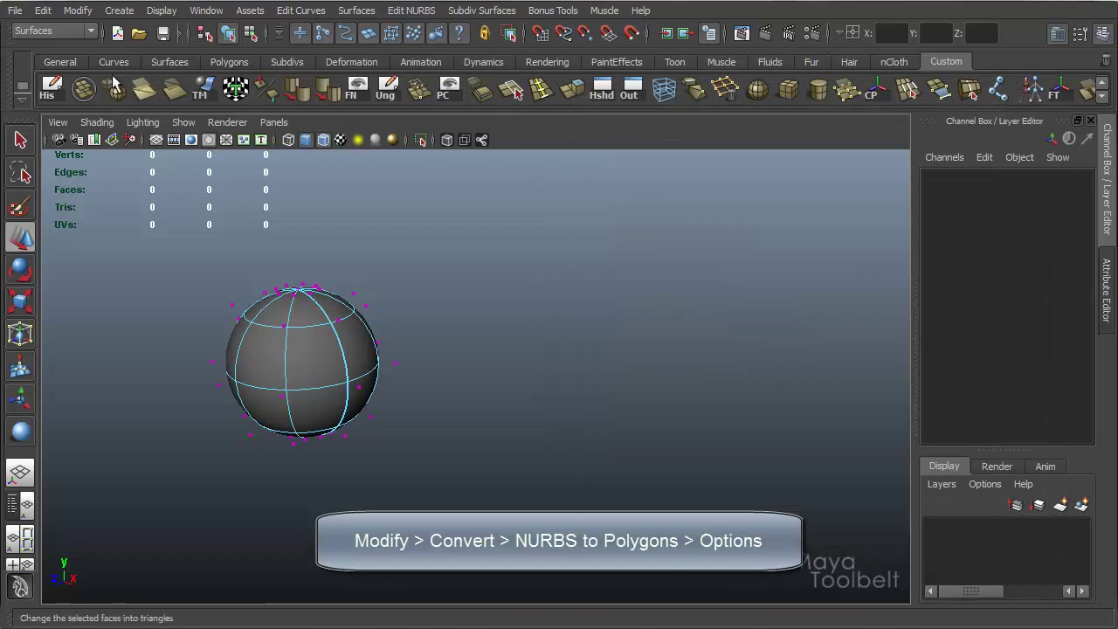
- Open the NURBS to Polygons conversion options to view their settings, and close them without converting
click(78, 10)
mouse_move(140, 293)
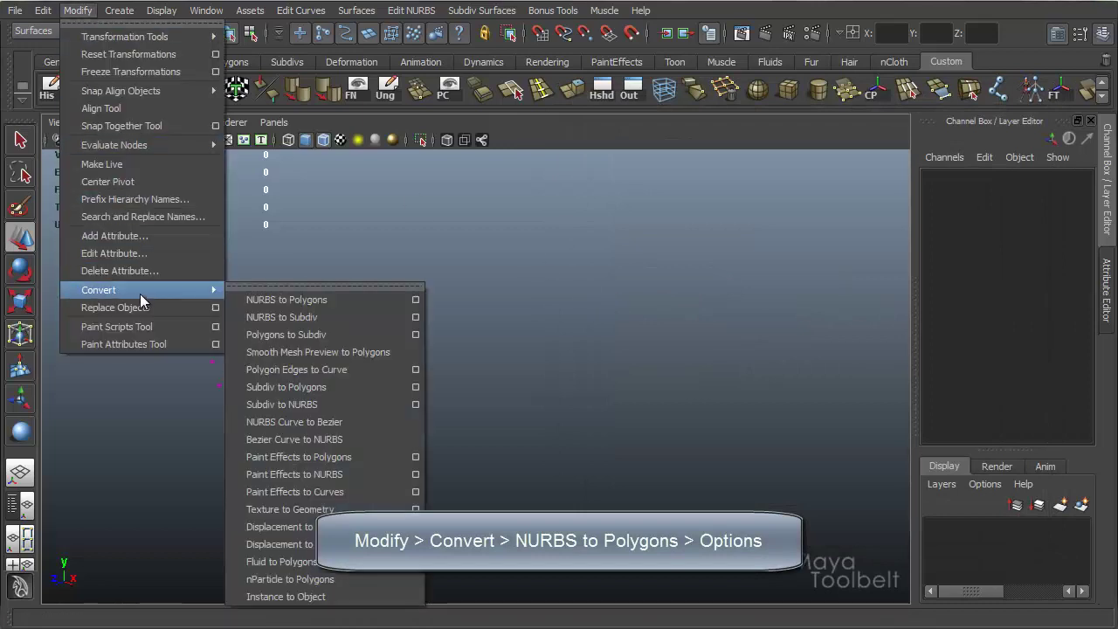
click(416, 300)
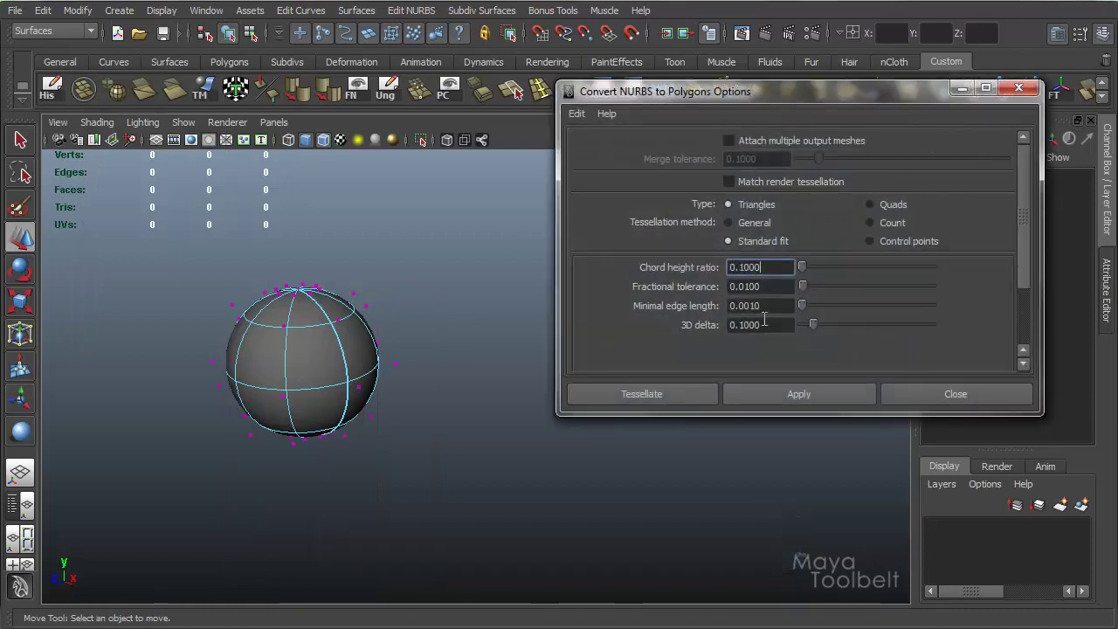
click(891, 393)
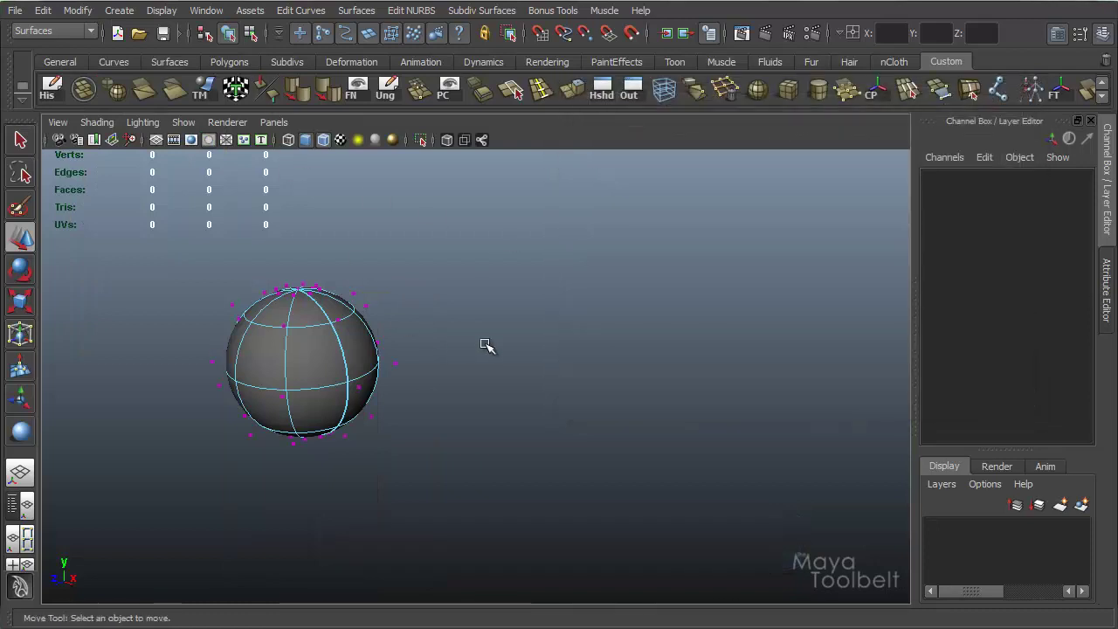